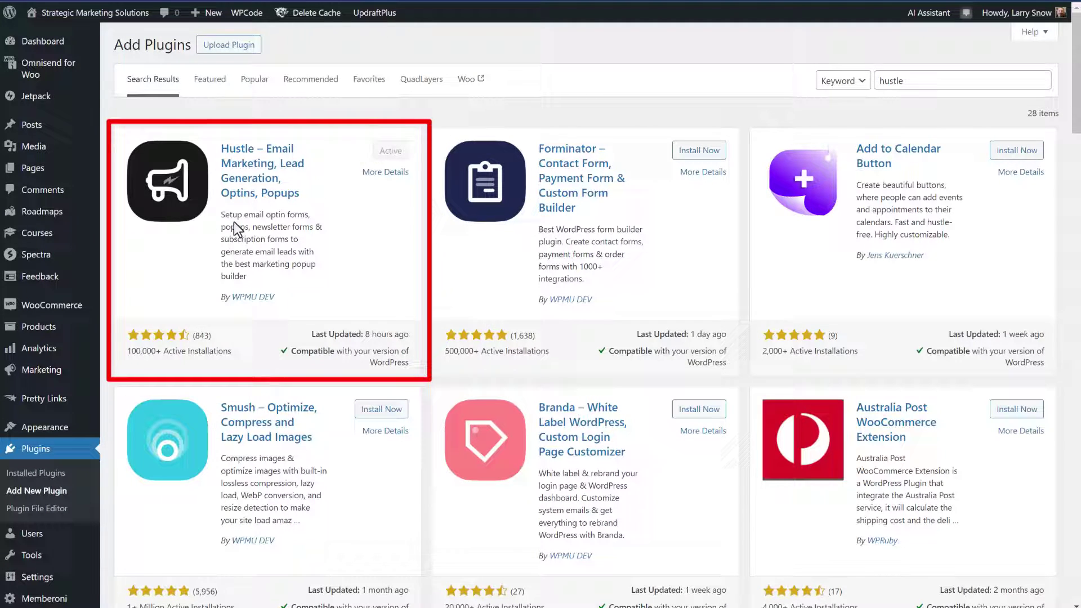
Open the Hustle dashboard and dismiss the accessibility announcement
mouse_move(84, 349)
scroll(85, 349, down, 10)
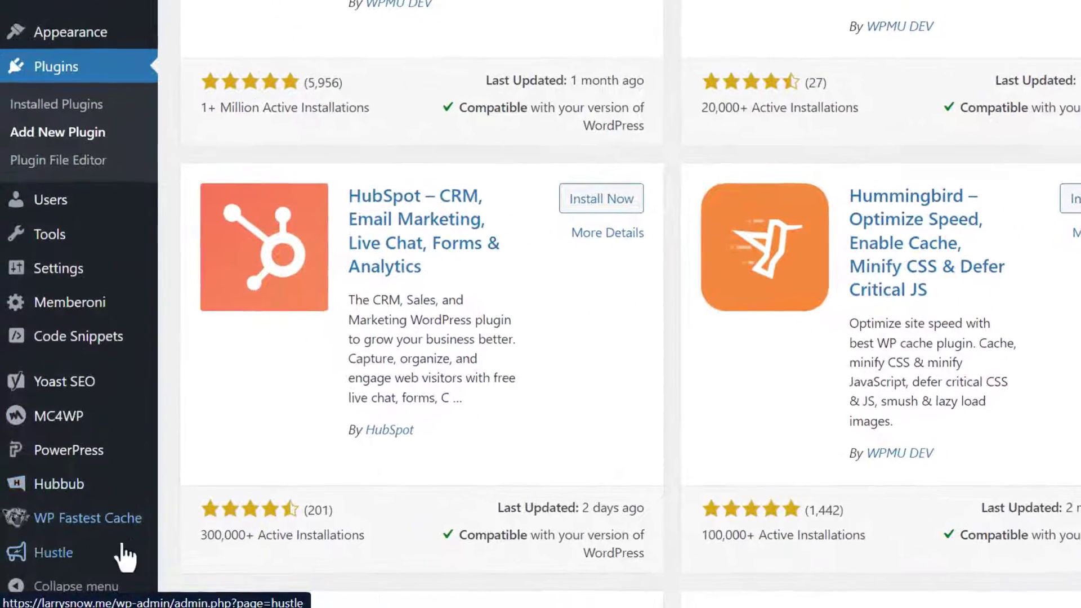
mouse_move(49, 573)
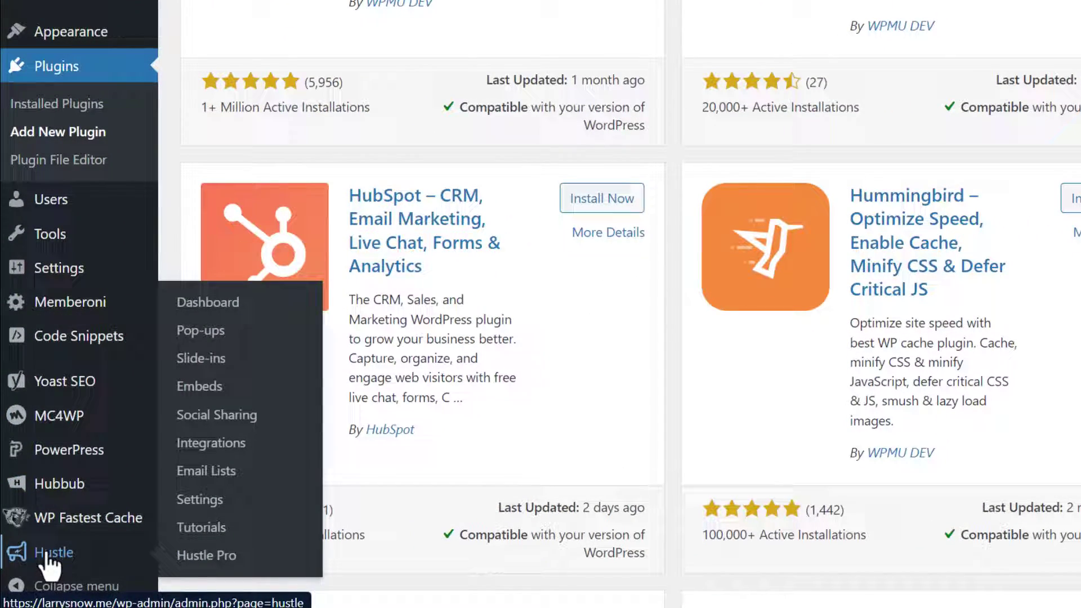
click(208, 304)
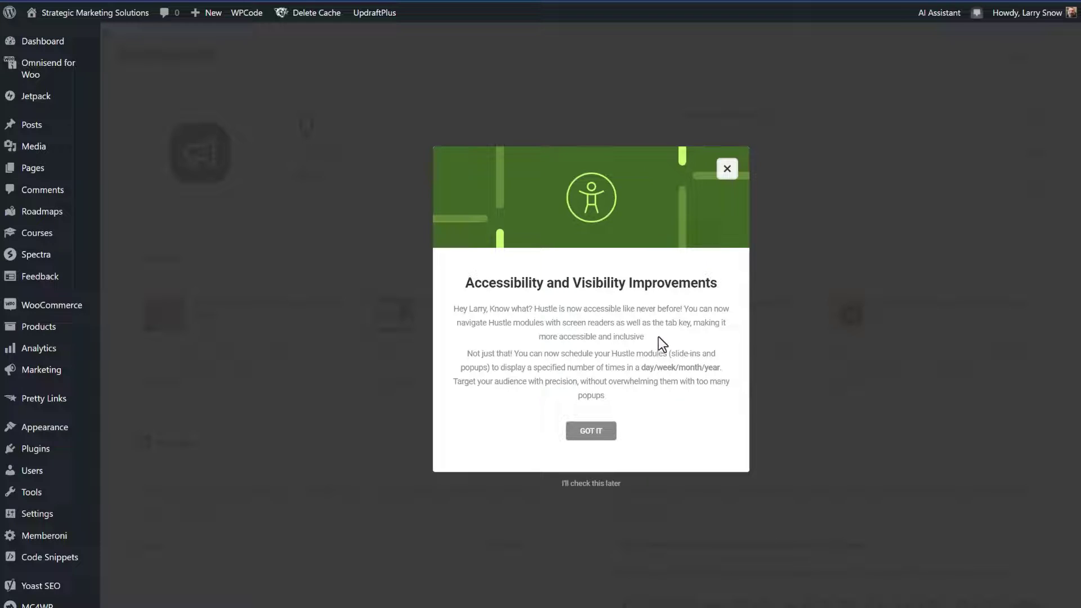
click(603, 431)
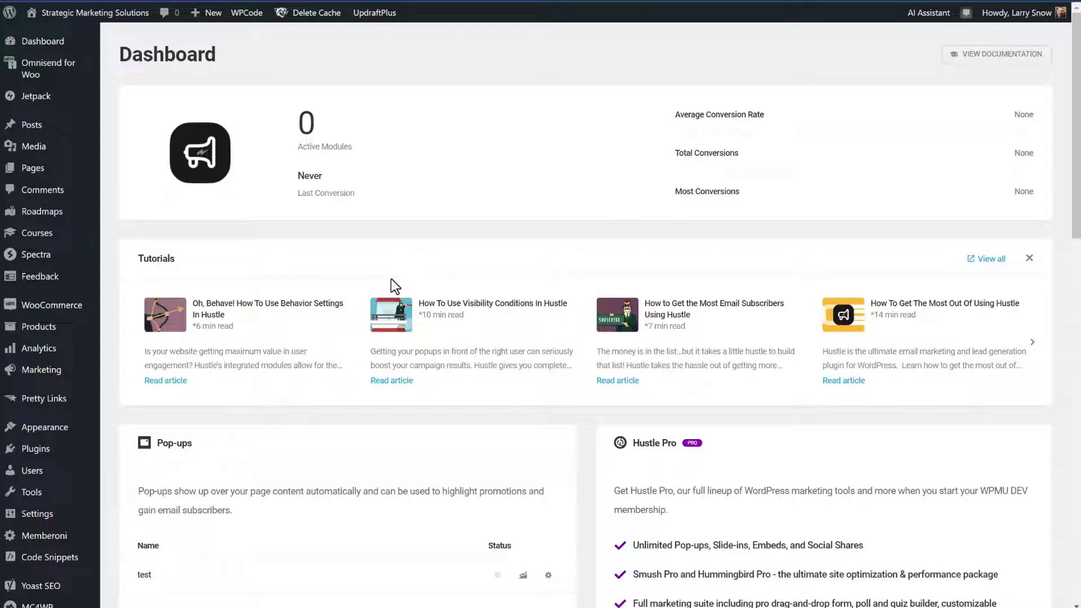
Scroll the dashboard to review the Pop-ups card and its existing 'test' pop-up
scroll(357, 302, down, 2)
scroll(357, 303, down, 3)
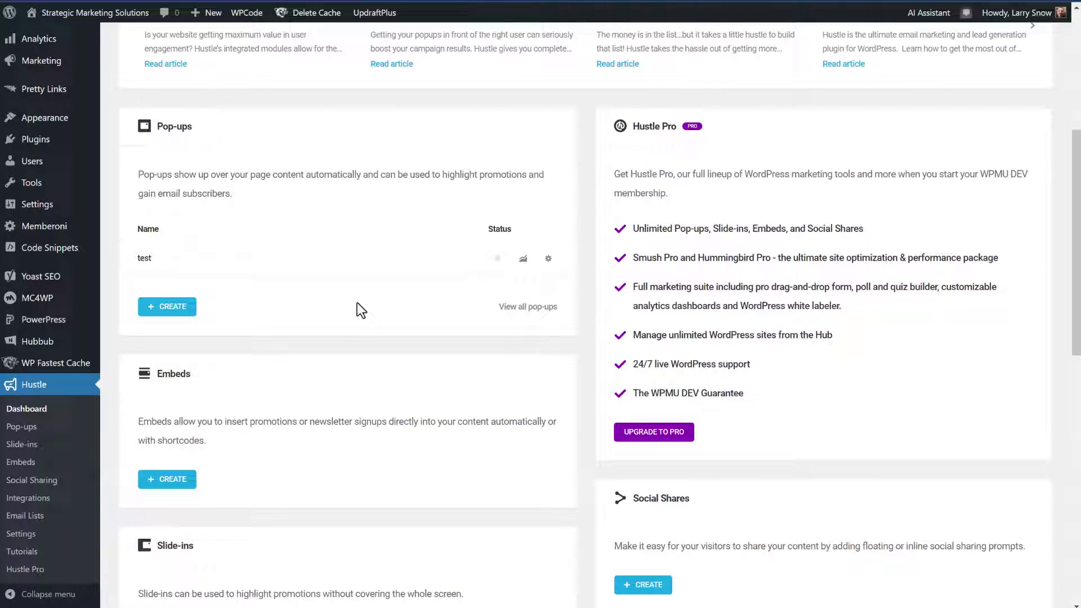
scroll(384, 347, down, 3)
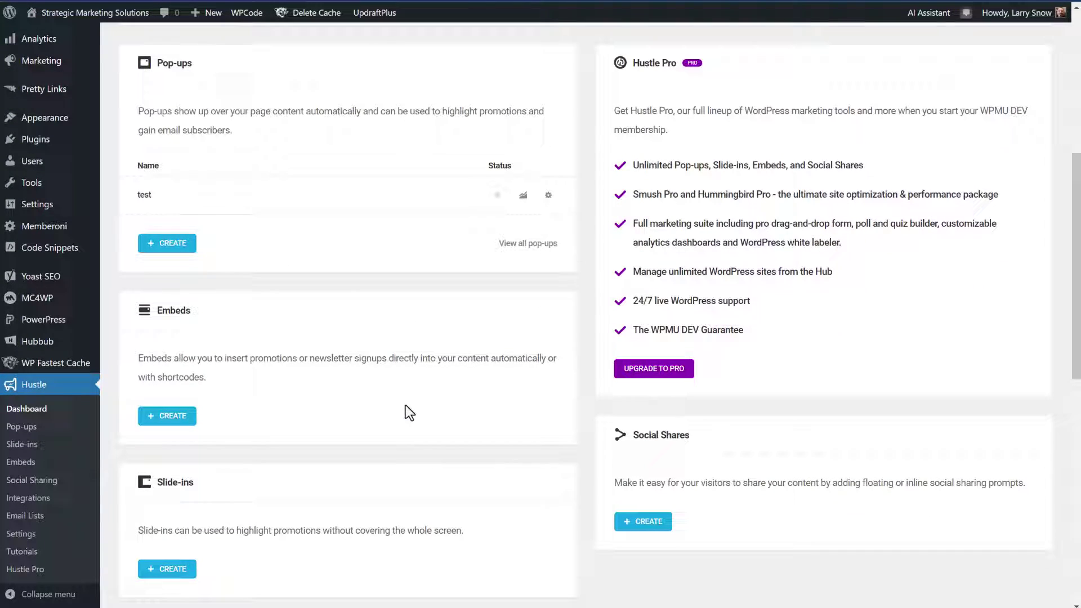
scroll(423, 397, up, 4)
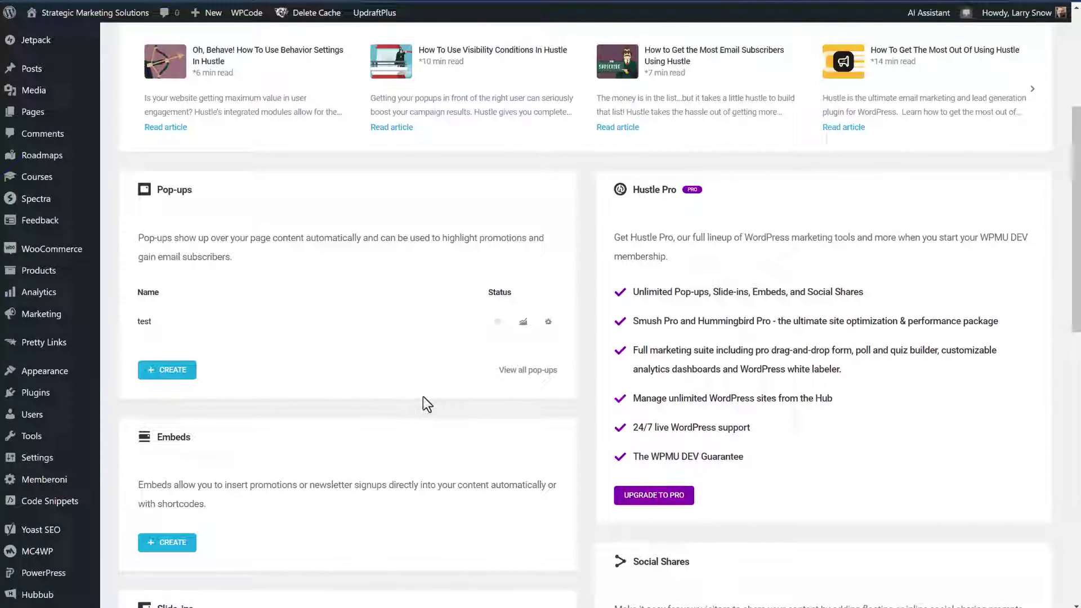
scroll(423, 396, down, 1)
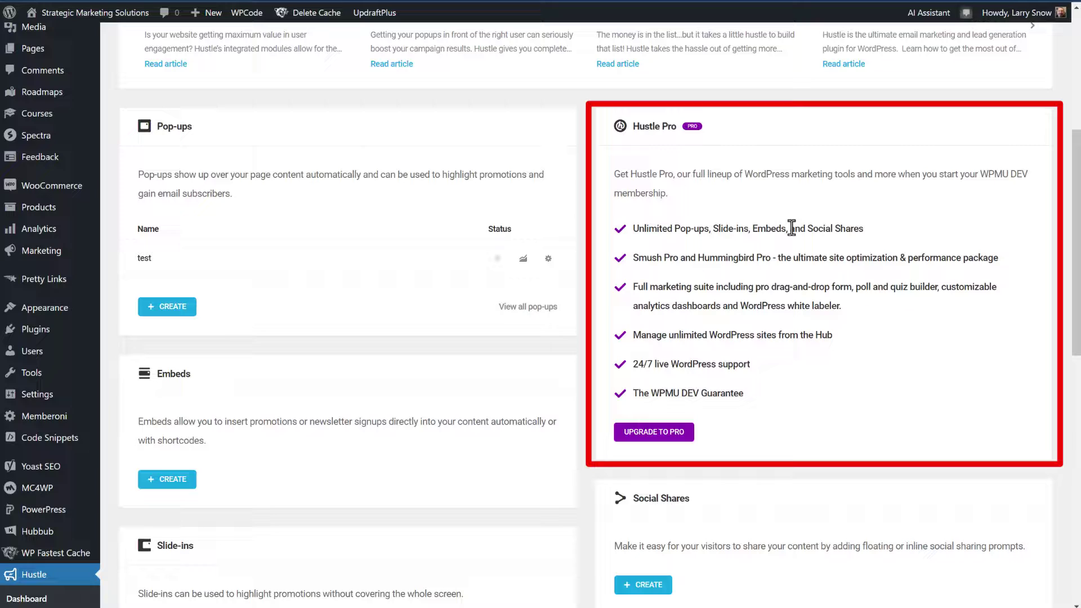
scroll(367, 301, up, 1)
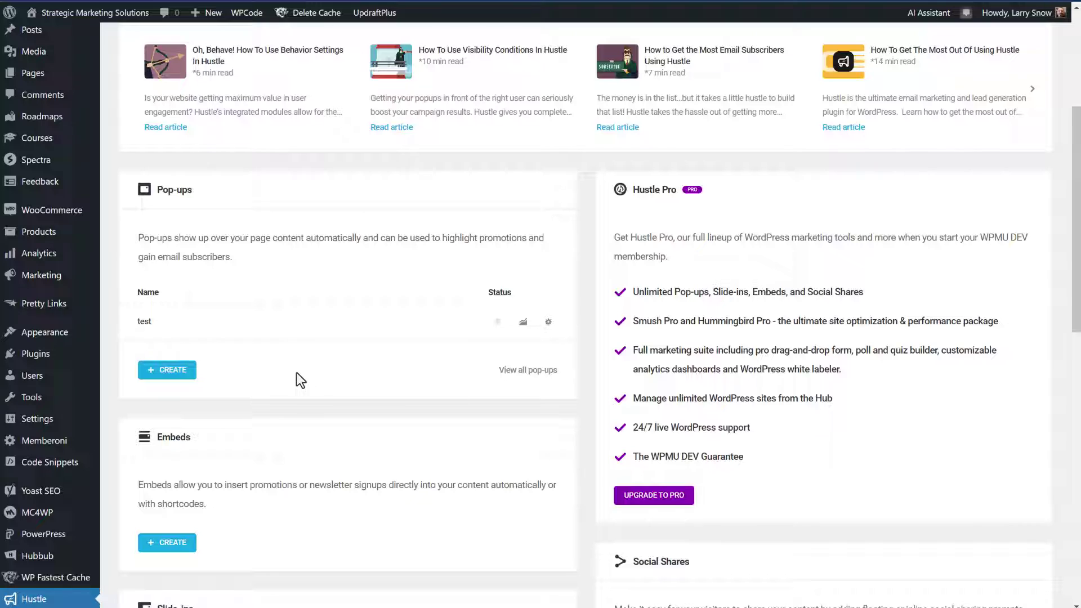
Create an Email Opt-in pop-up named '10 % Savings' and continue to template selection
click(192, 377)
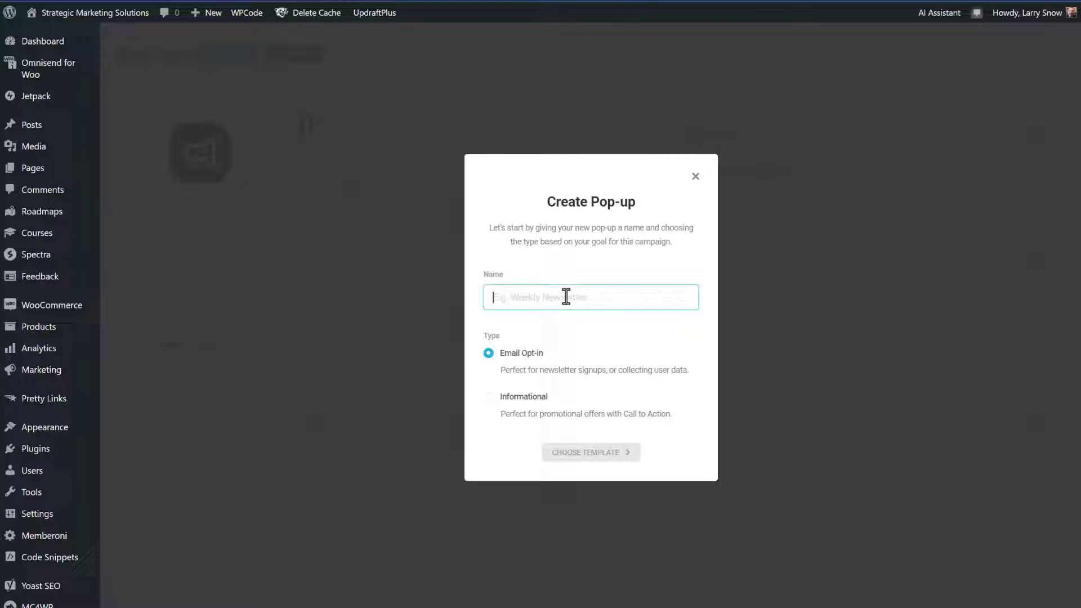
text(10 % Savings)
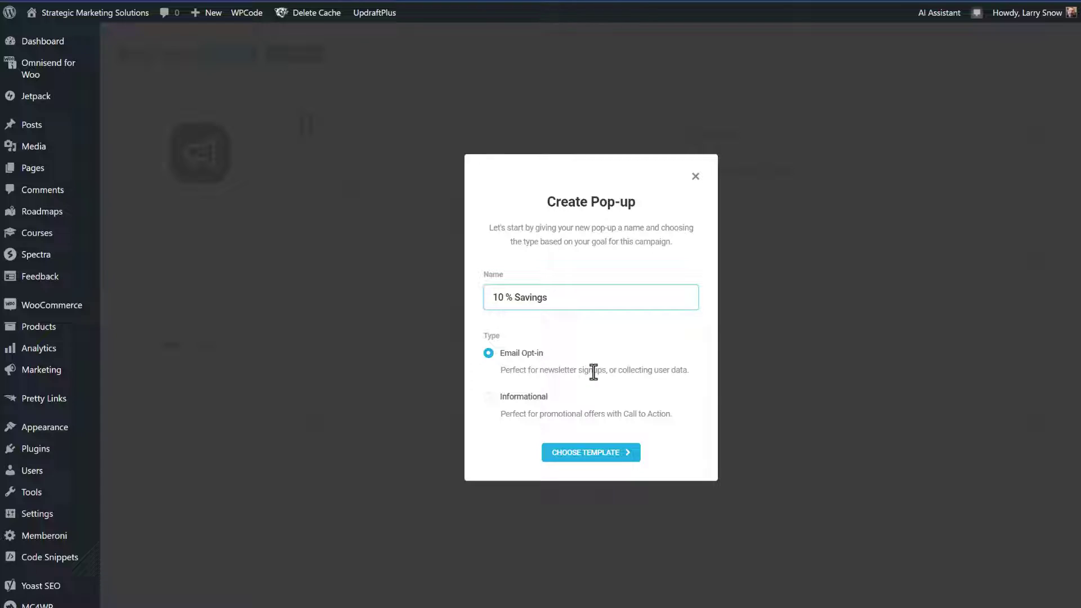
click(581, 456)
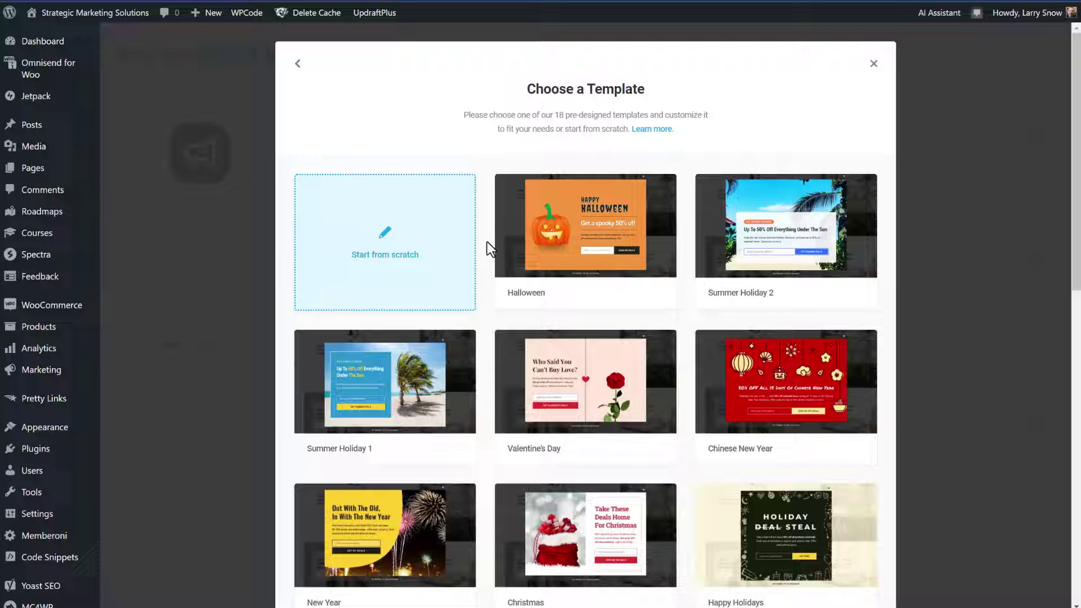
Preview the Spring Sale template, then apply it to the 10 % Savings pop-up
scroll(572, 248, down, 8)
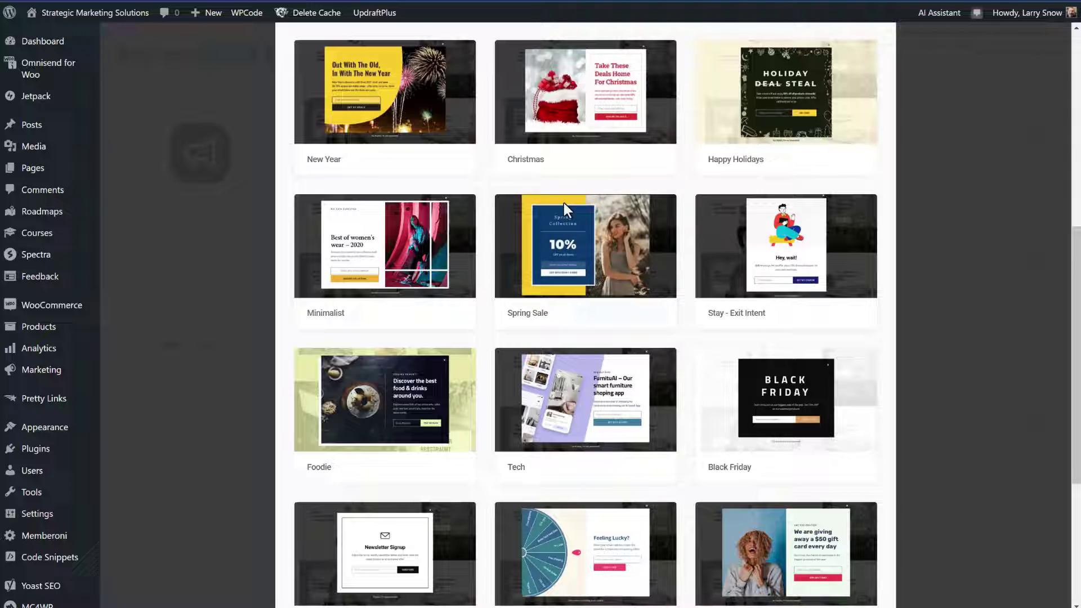
click(585, 246)
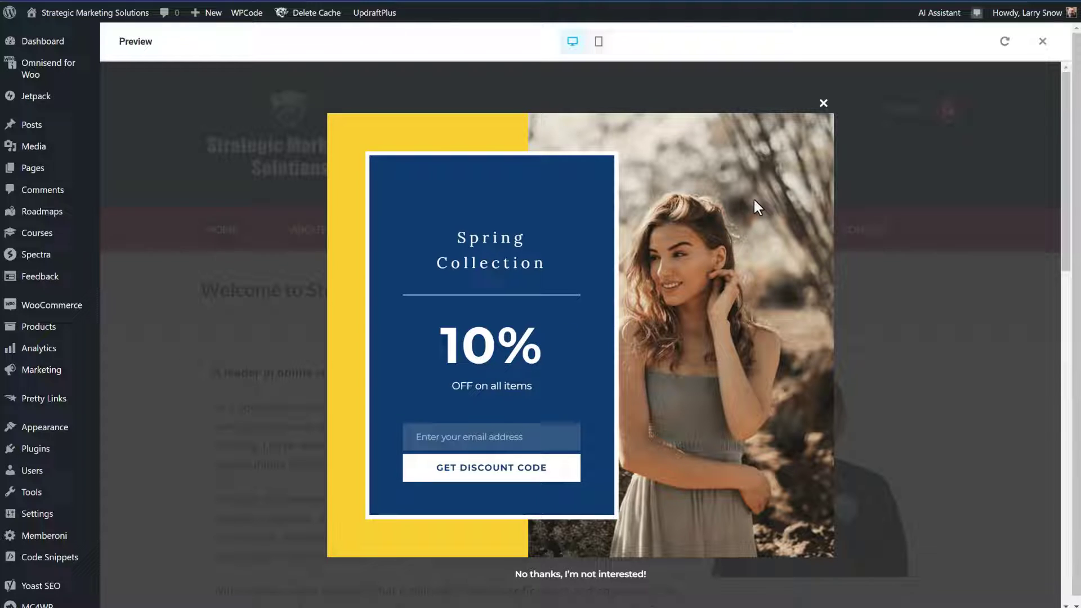
click(1042, 41)
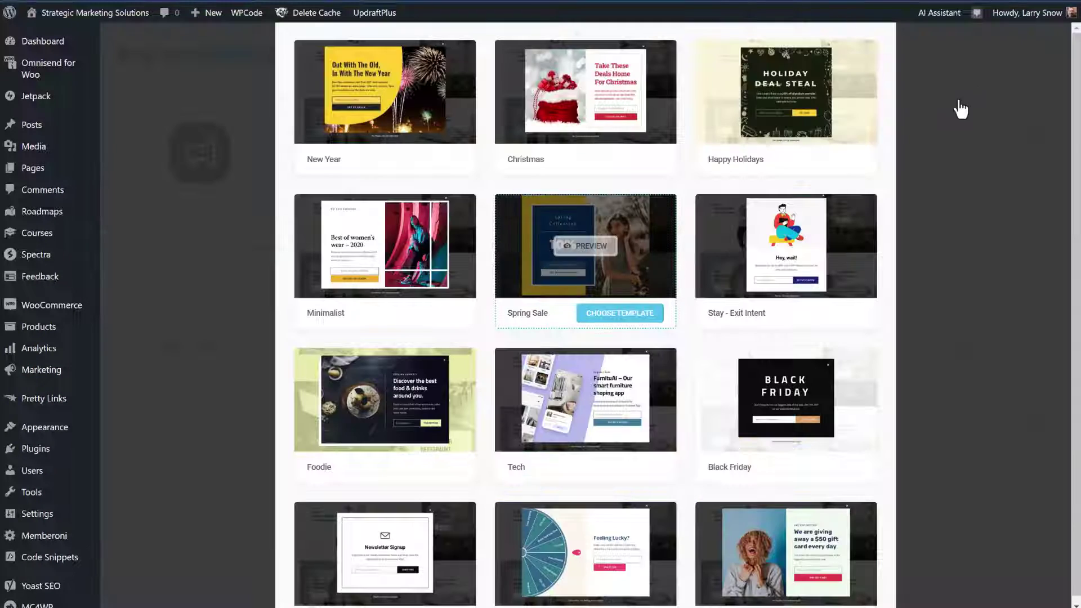
click(635, 318)
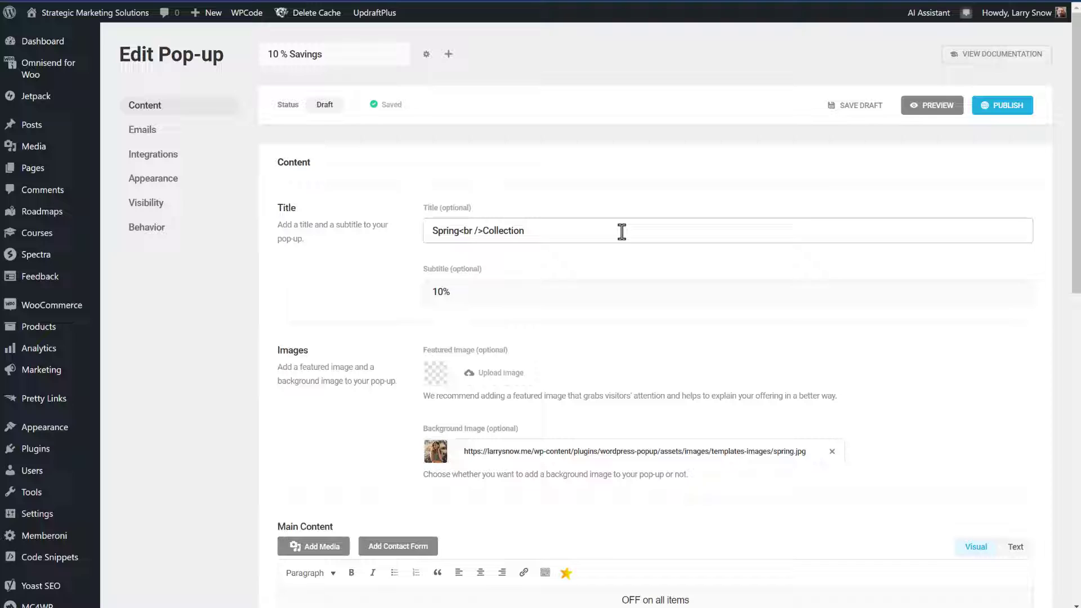
Append ' Sale' to the pop-up title and review the remaining Content settings
click(607, 222)
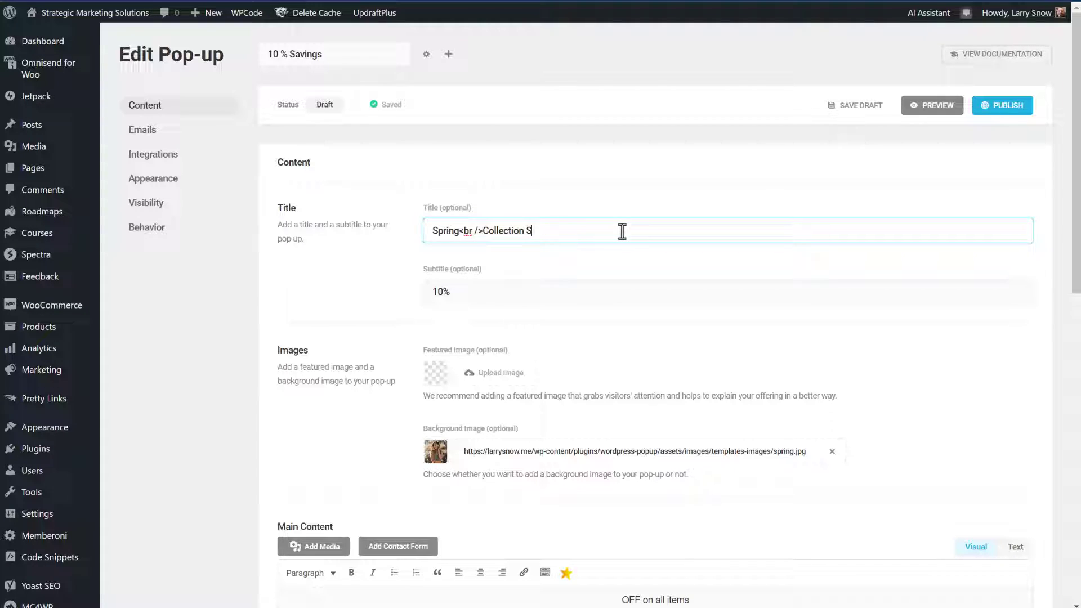
scroll(563, 254, down, 2)
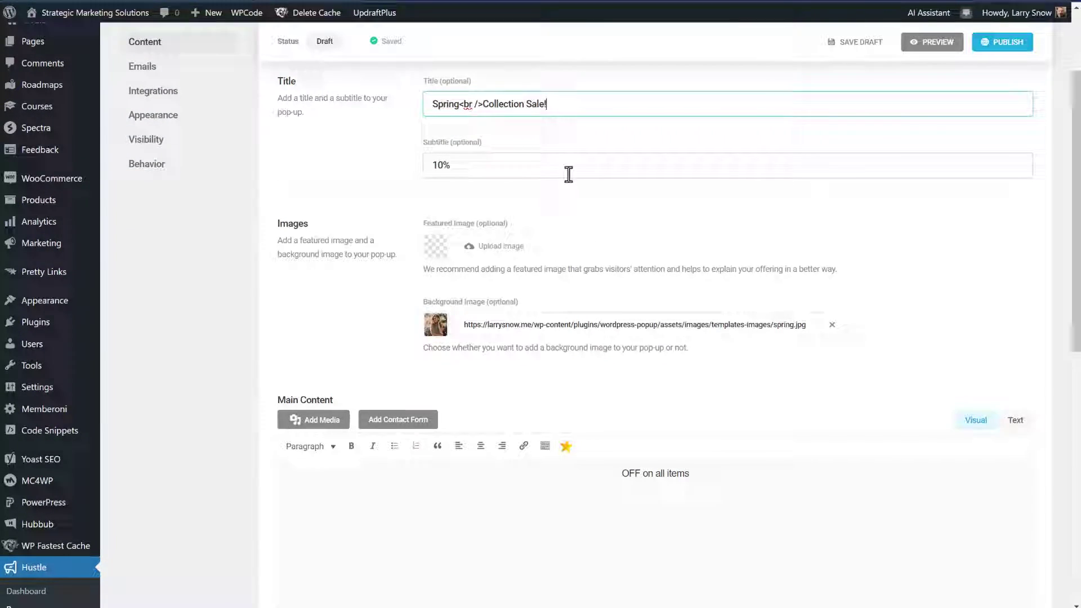
scroll(503, 274, down, 1)
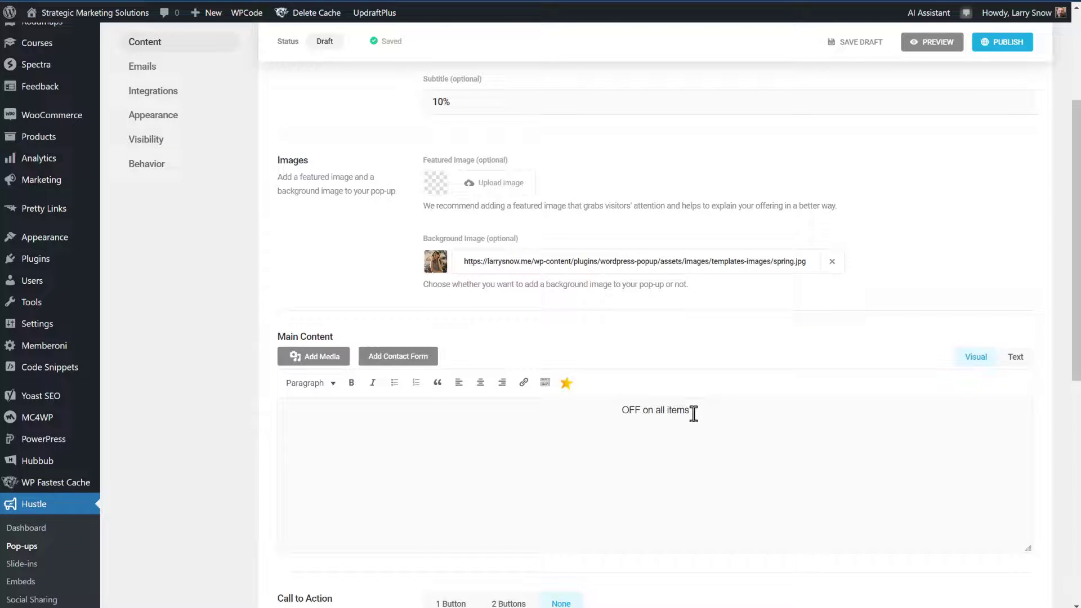
scroll(717, 409, down, 5)
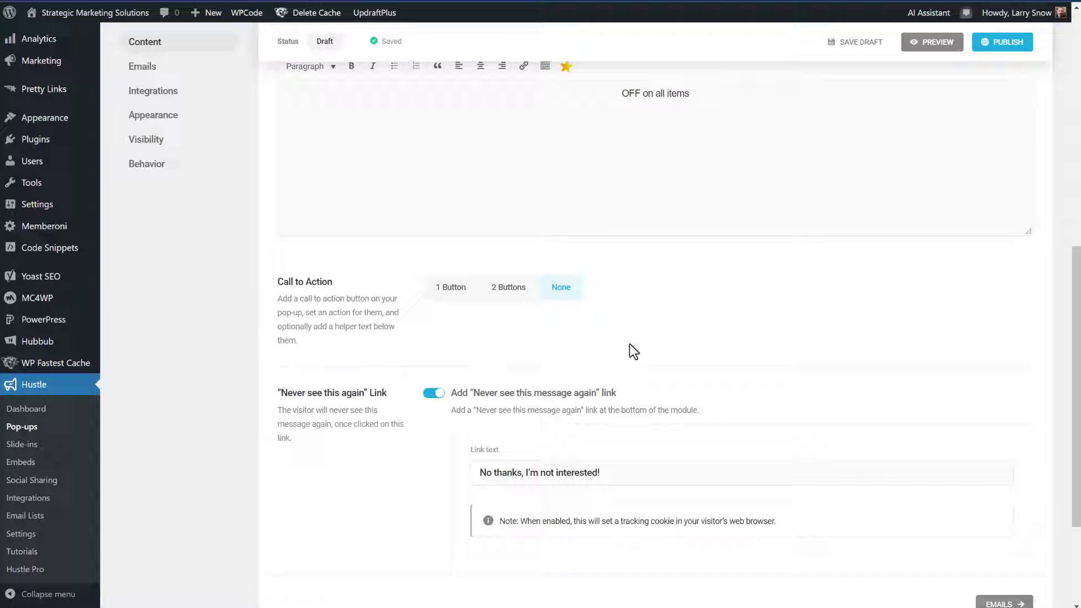
scroll(372, 388, down, 1)
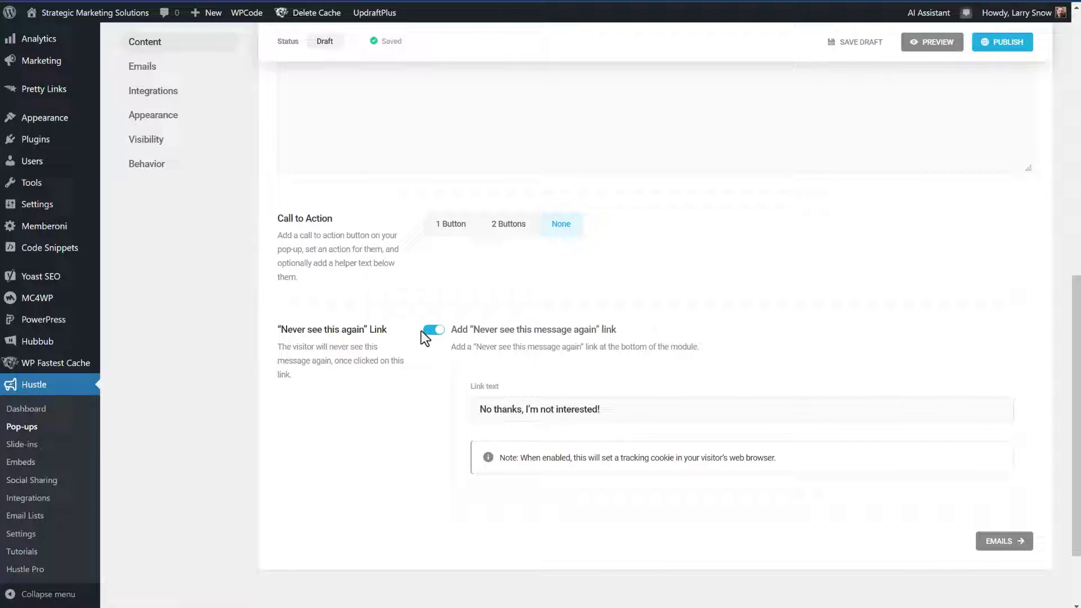
scroll(608, 346, down, 1)
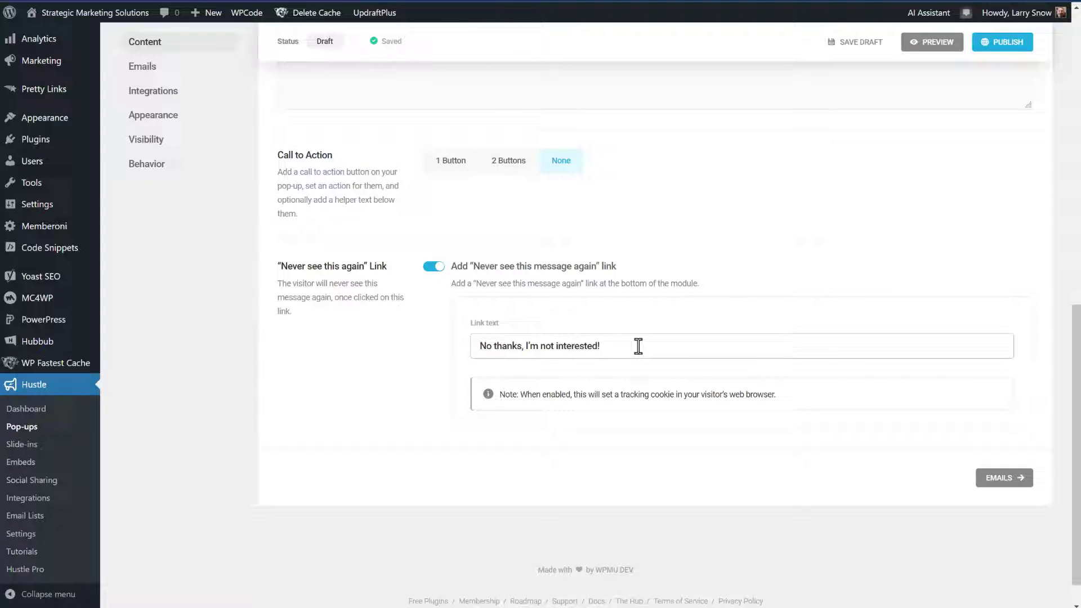
click(1000, 484)
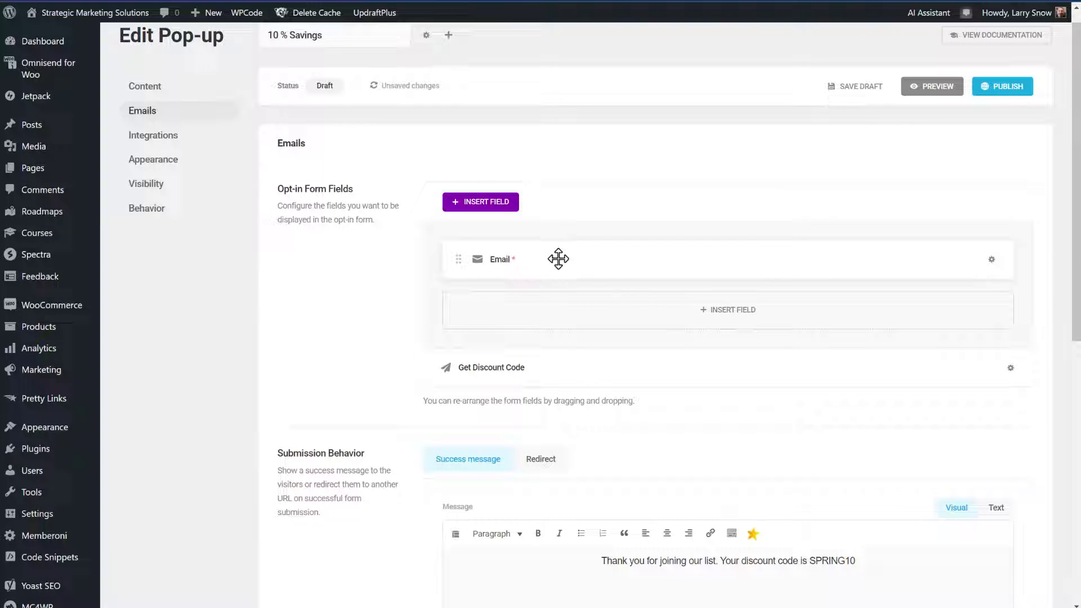
click(483, 214)
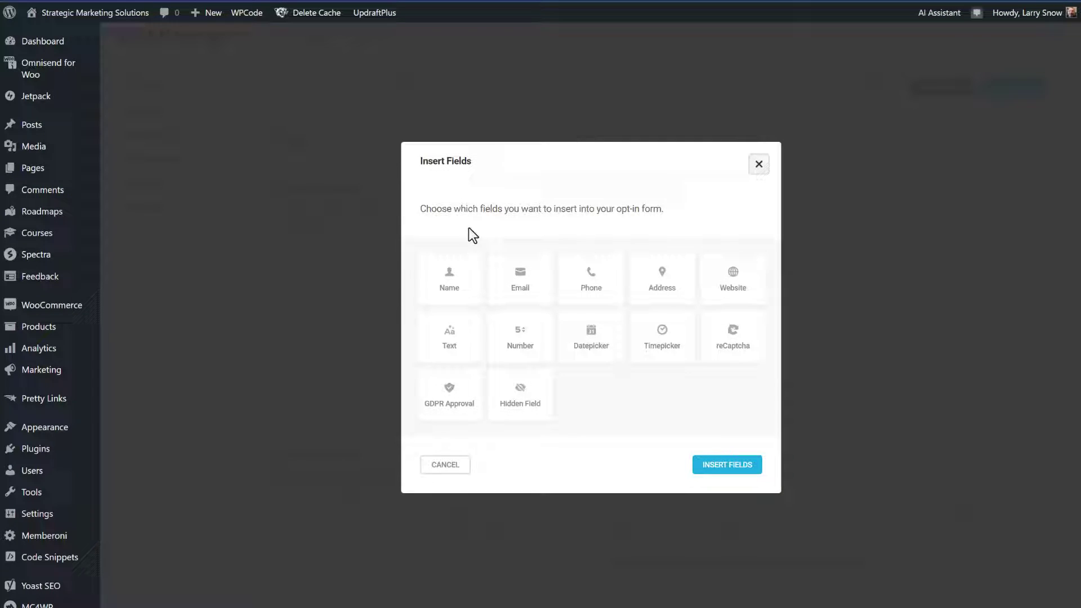
click(453, 278)
click(724, 469)
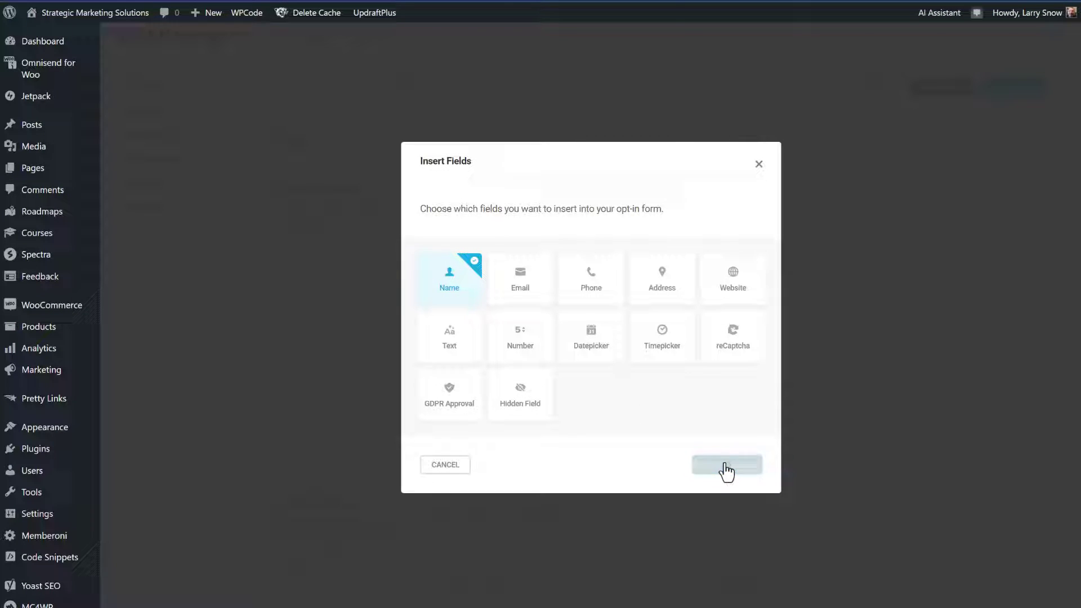
drag(458, 310, 448, 256)
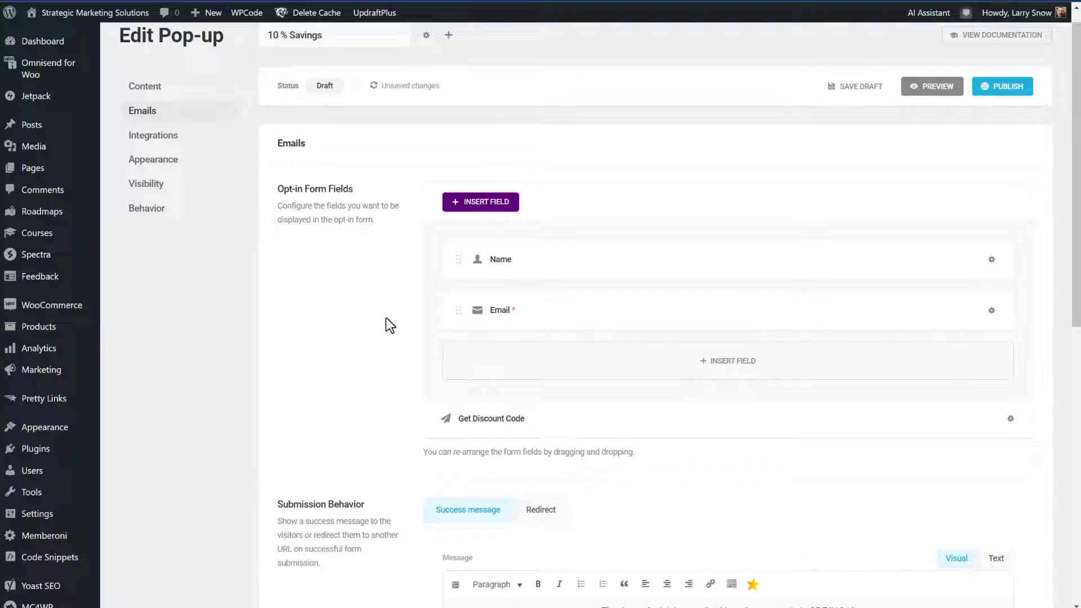
scroll(392, 316, down, 1)
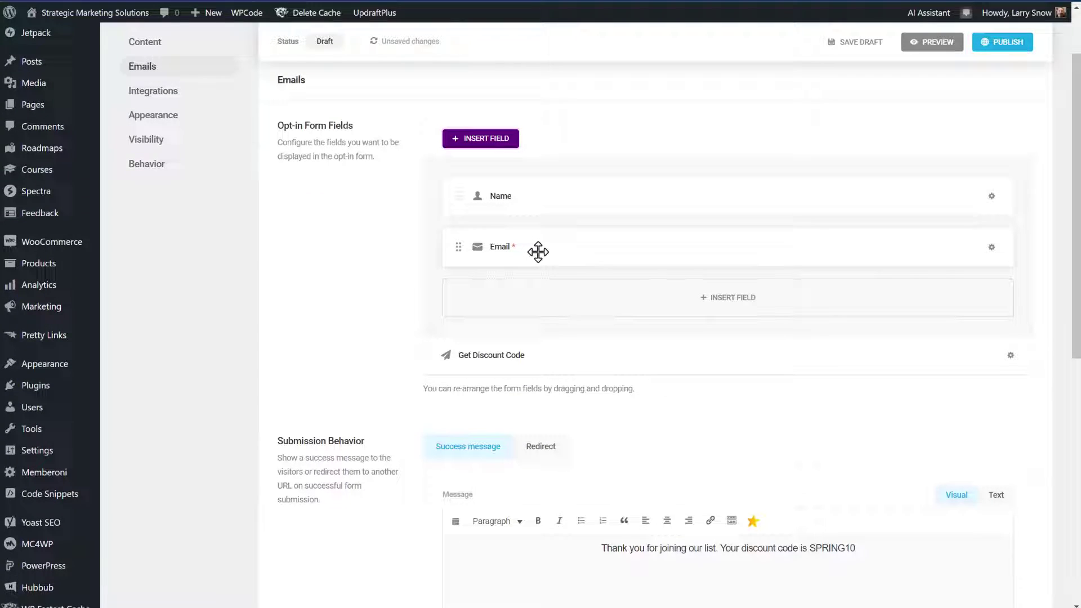
click(991, 197)
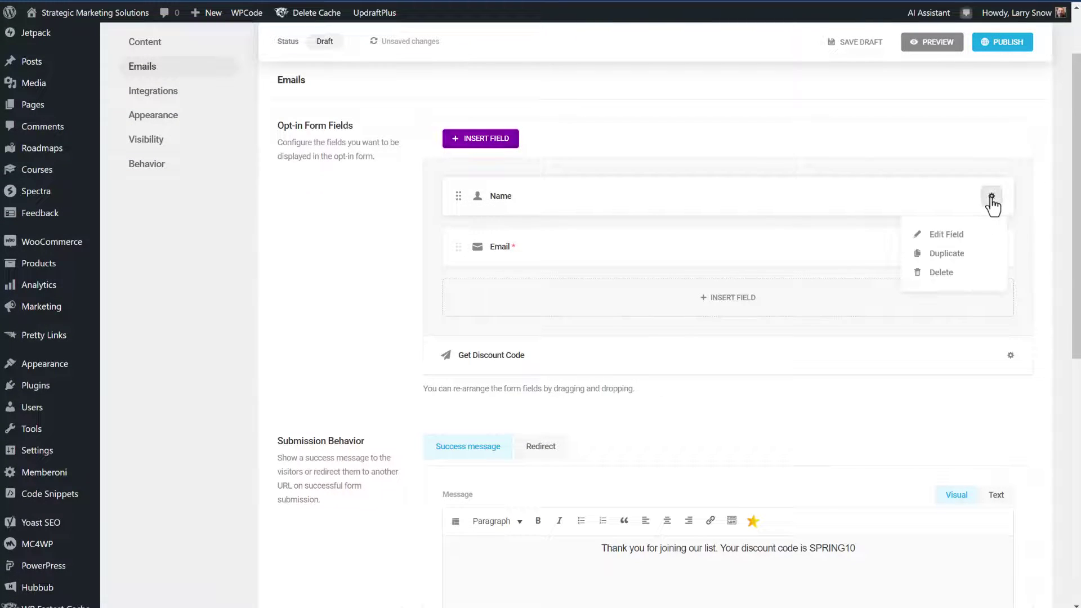
click(946, 234)
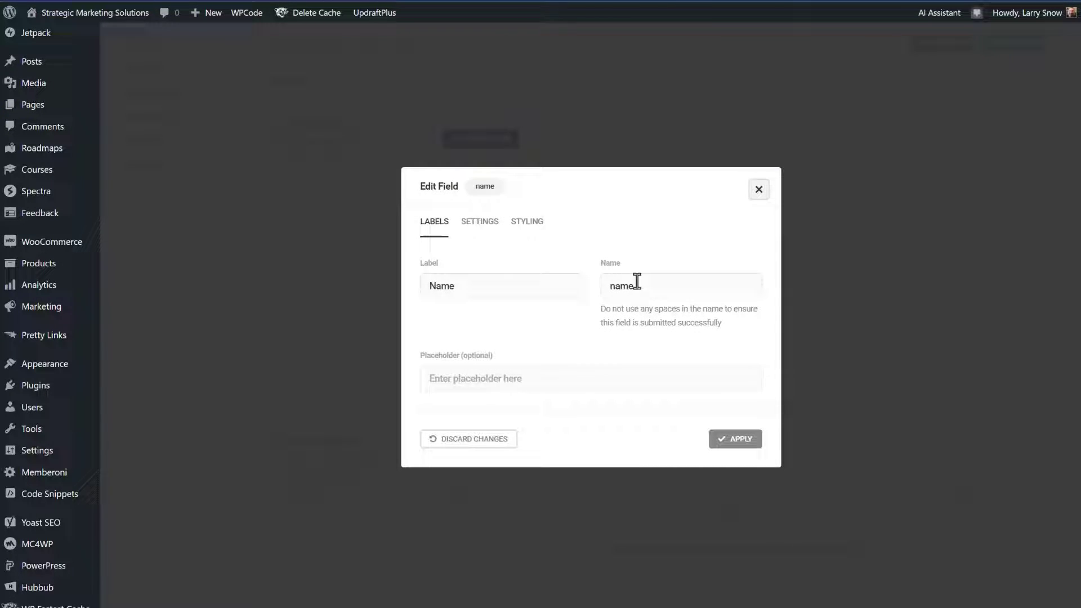
click(480, 222)
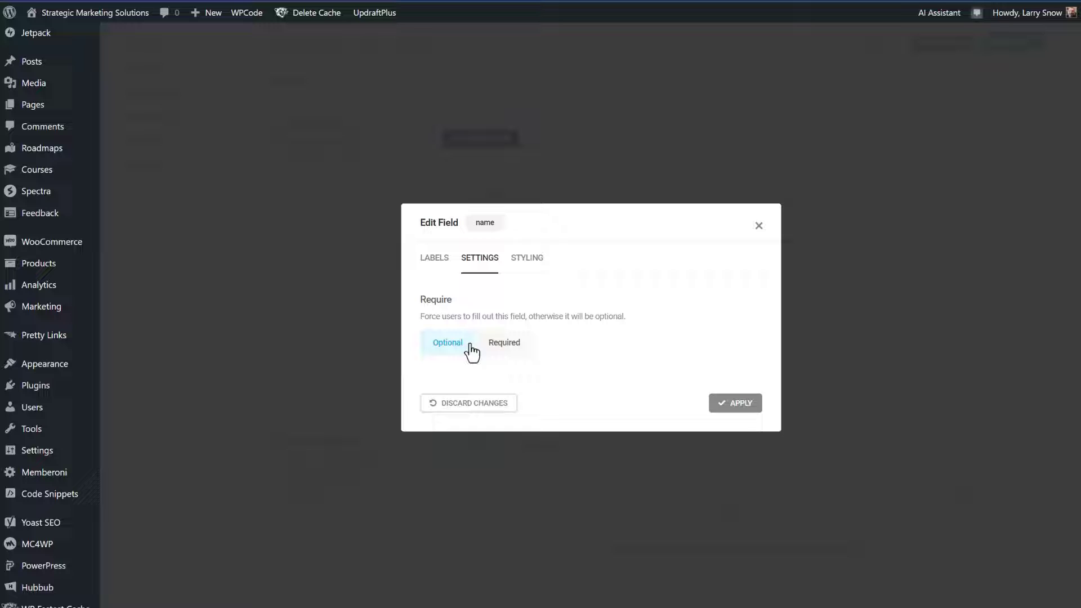
click(760, 227)
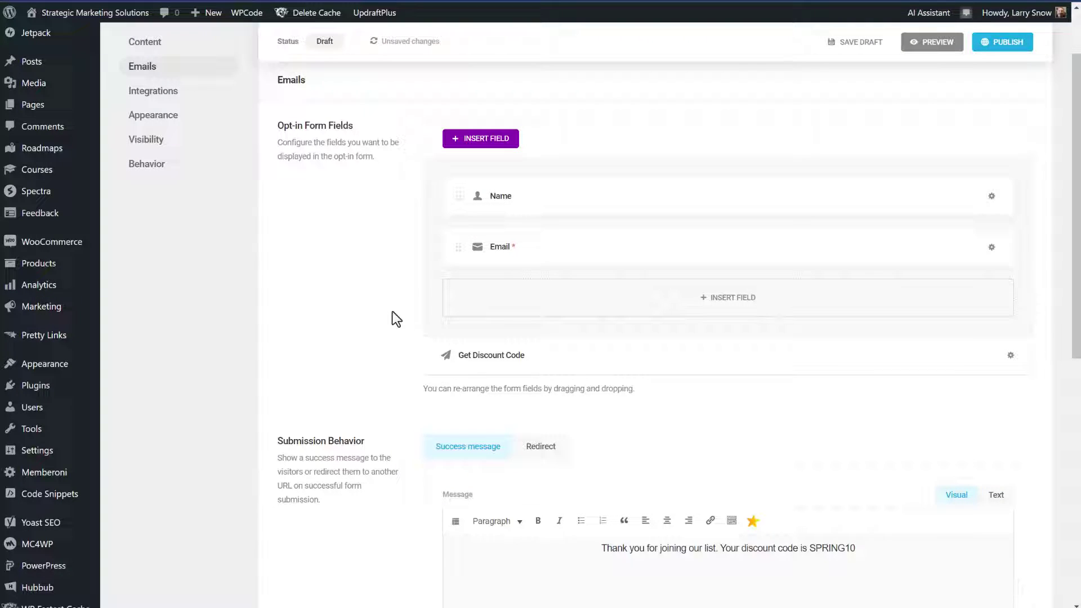
Keep the Success message submission behavior and make it auto-close after 5 seconds
scroll(393, 315, down, 5)
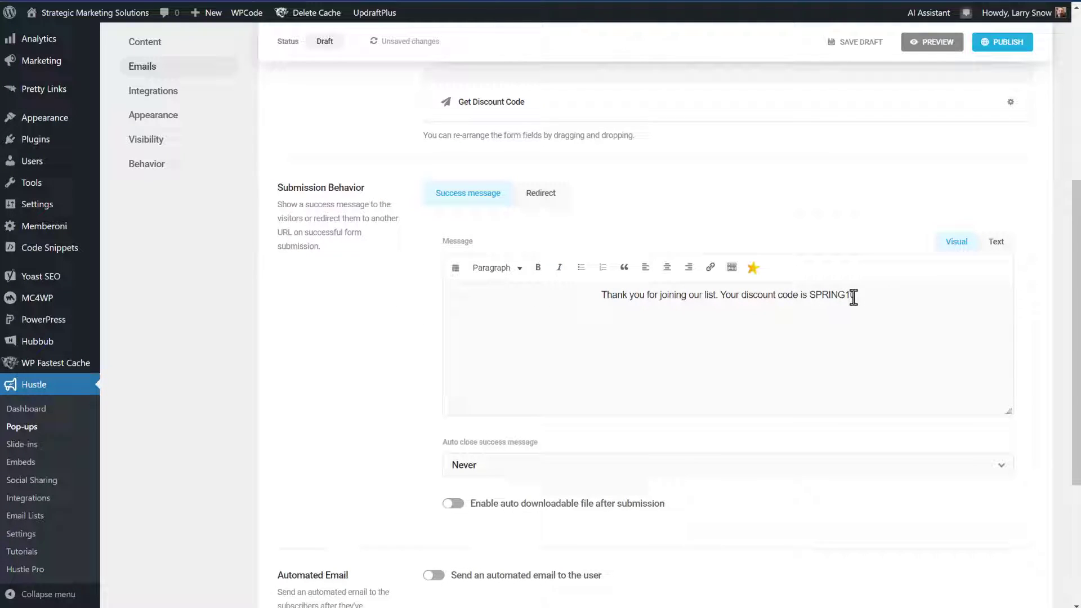
drag(861, 295, 810, 297)
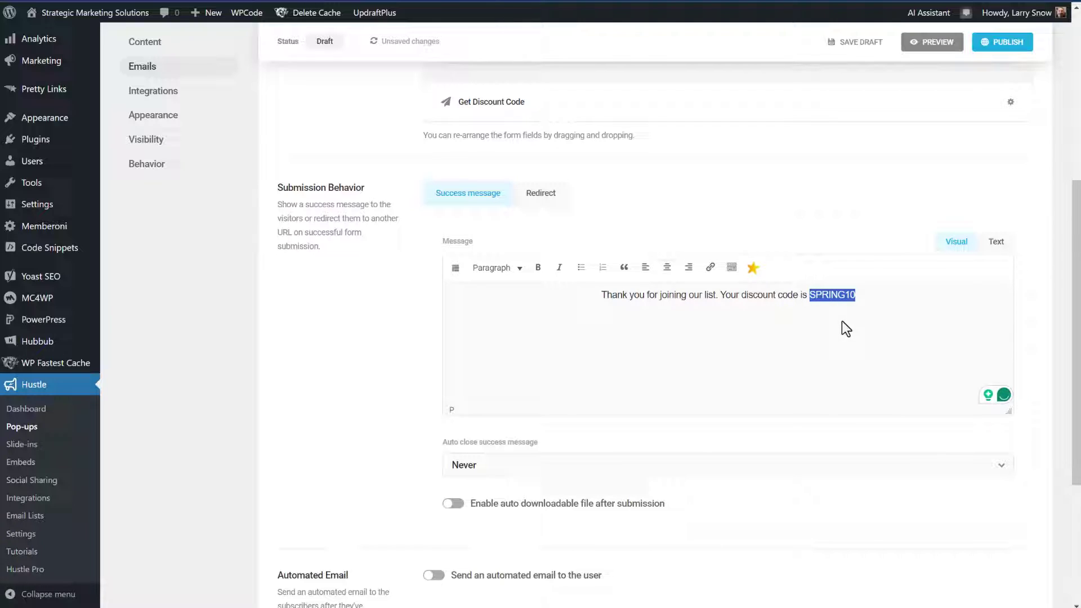
click(546, 198)
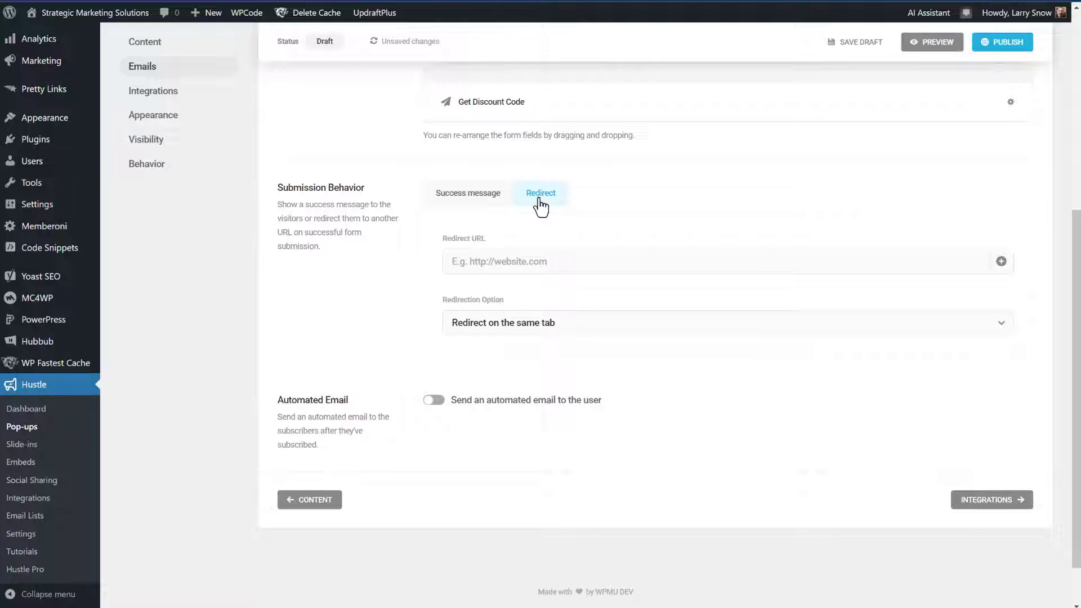
click(454, 194)
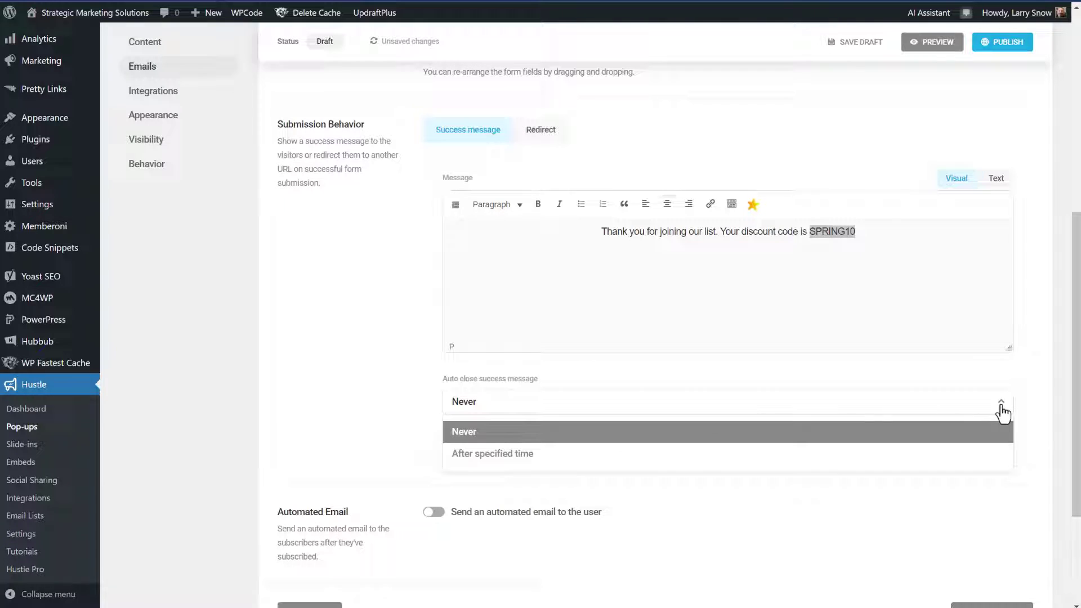
click(949, 461)
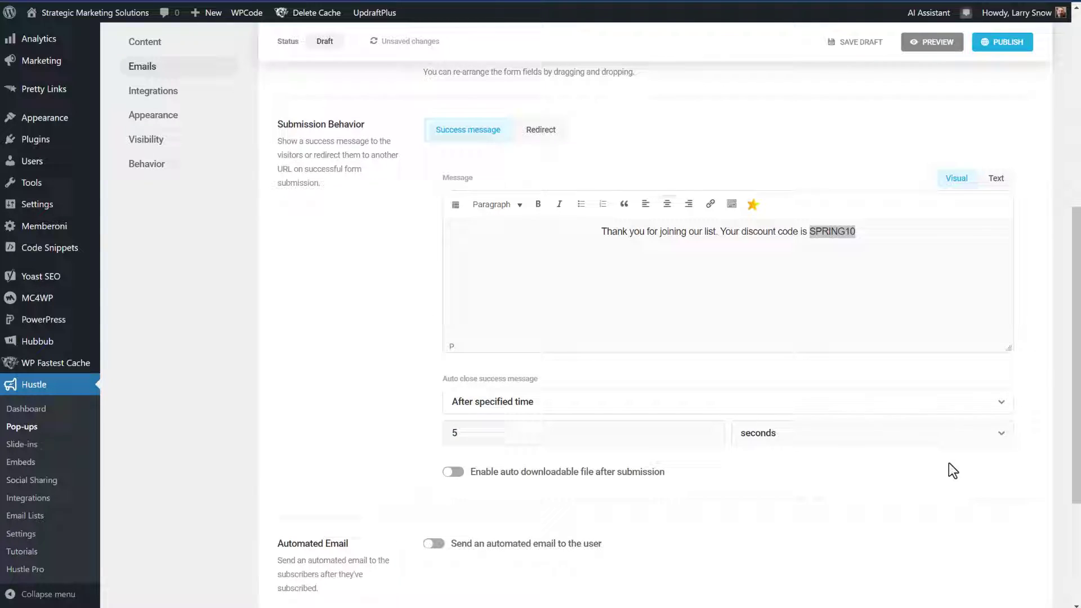
Leave the automated subscriber email turned off and continue to the Integrations step
scroll(389, 433, down, 4)
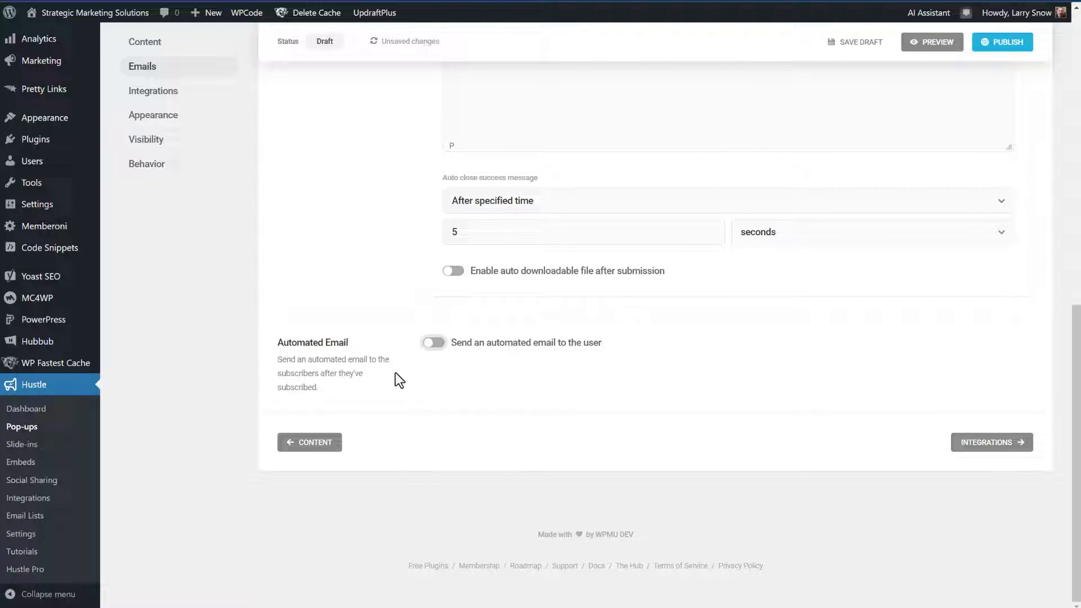
click(435, 350)
scroll(390, 363, down, 2)
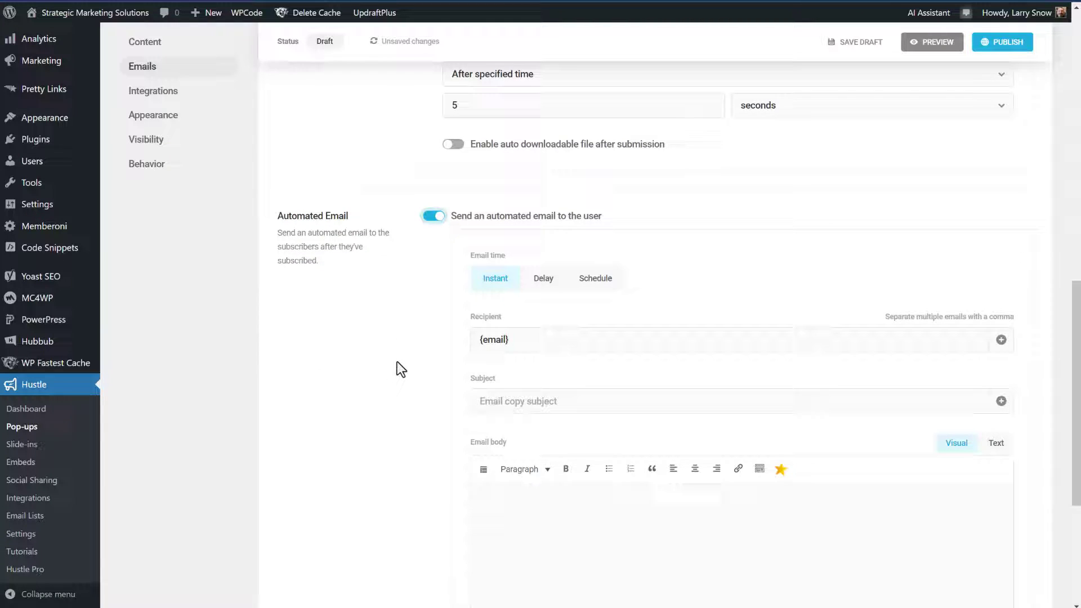
scroll(449, 342, down, 1)
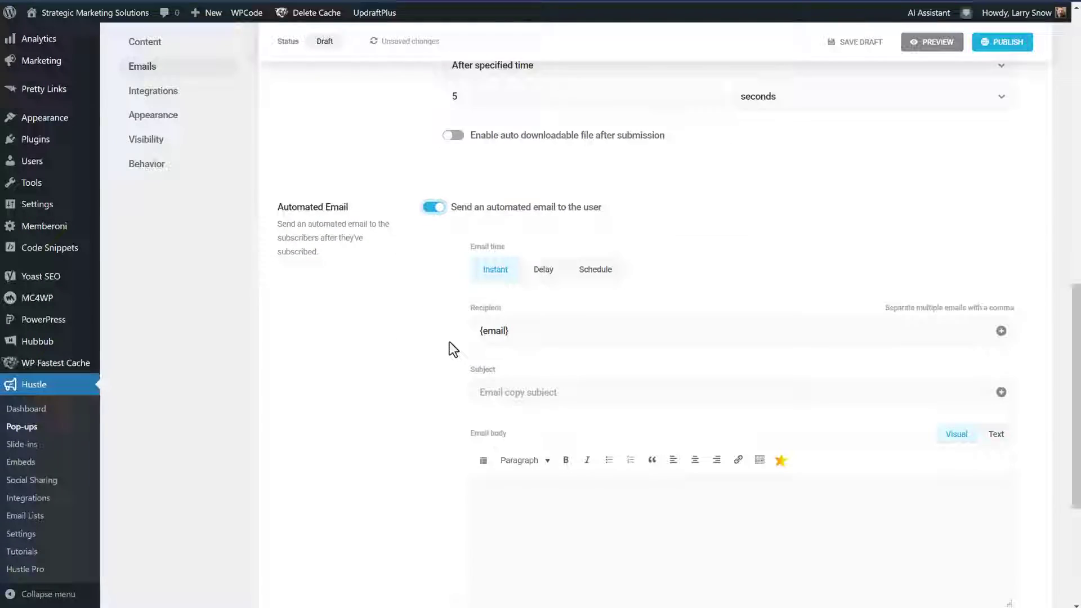
scroll(449, 342, down, 5)
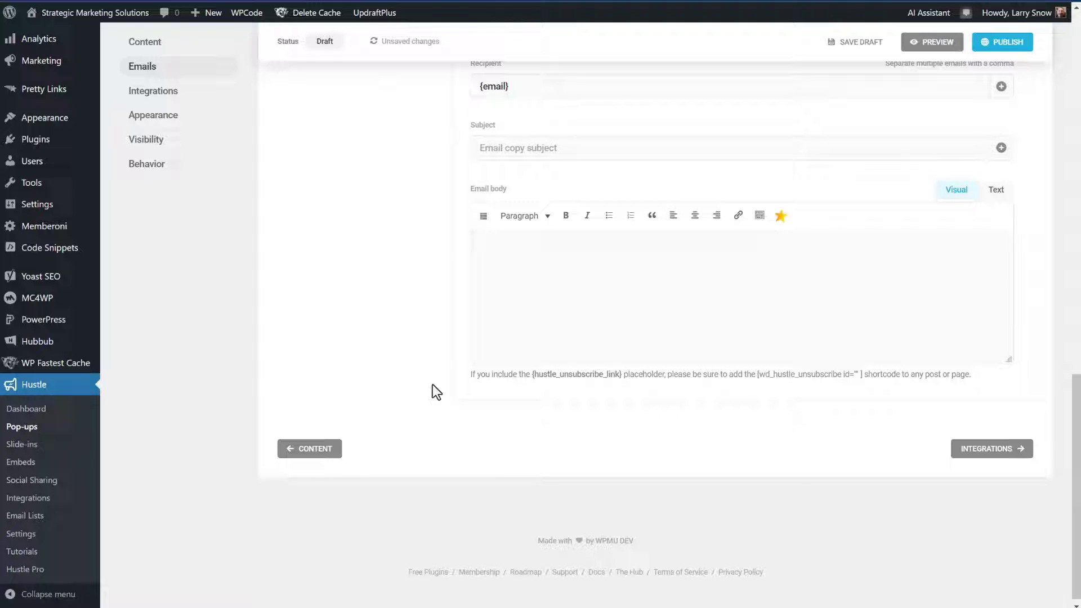
scroll(432, 385, up, 6)
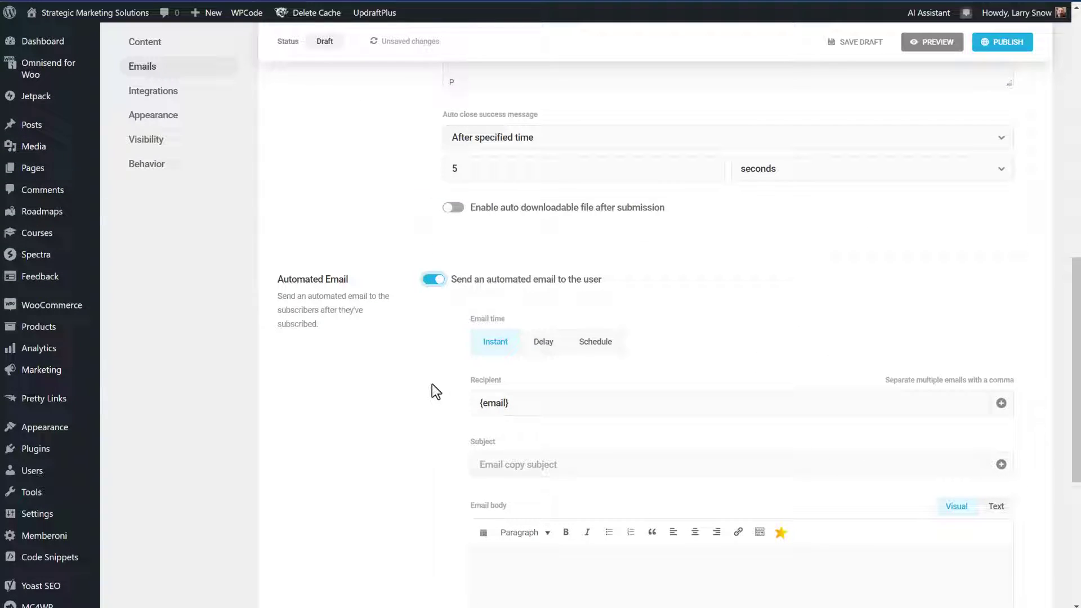
scroll(433, 384, down, 5)
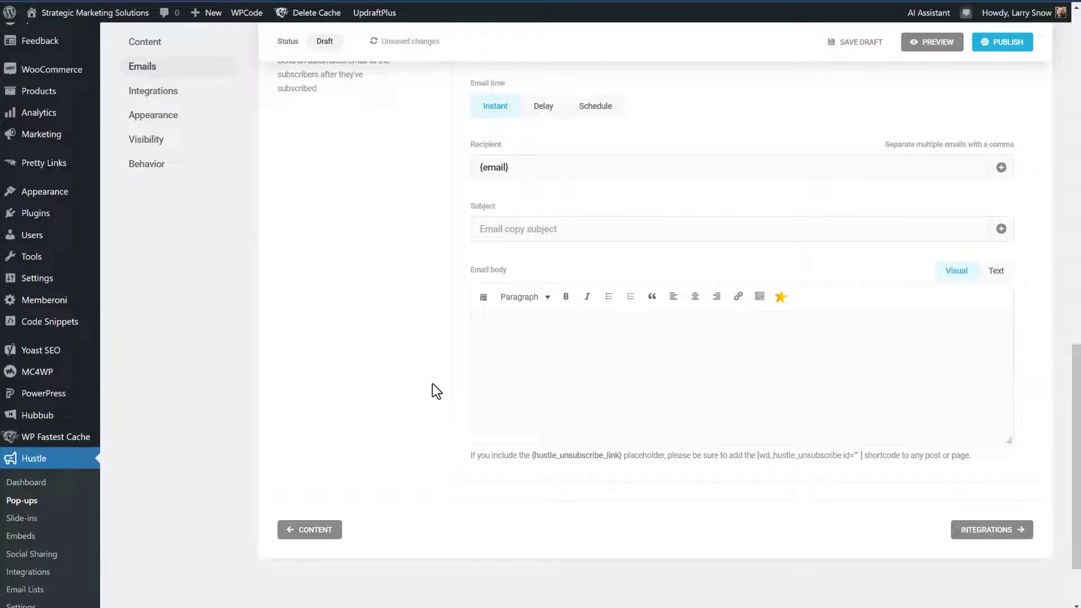
scroll(432, 384, up, 3)
click(431, 216)
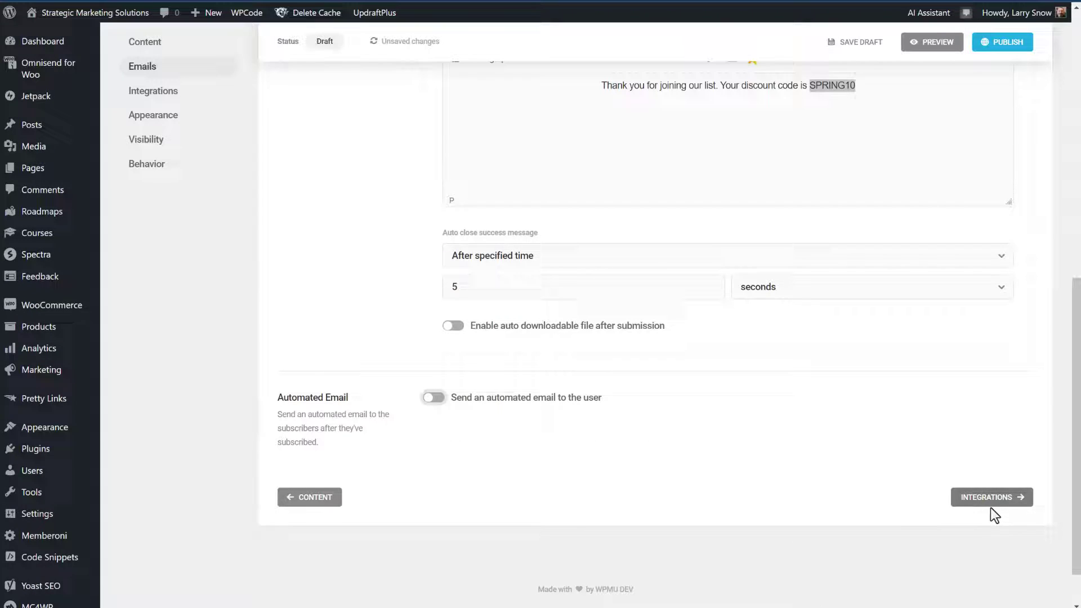
click(997, 498)
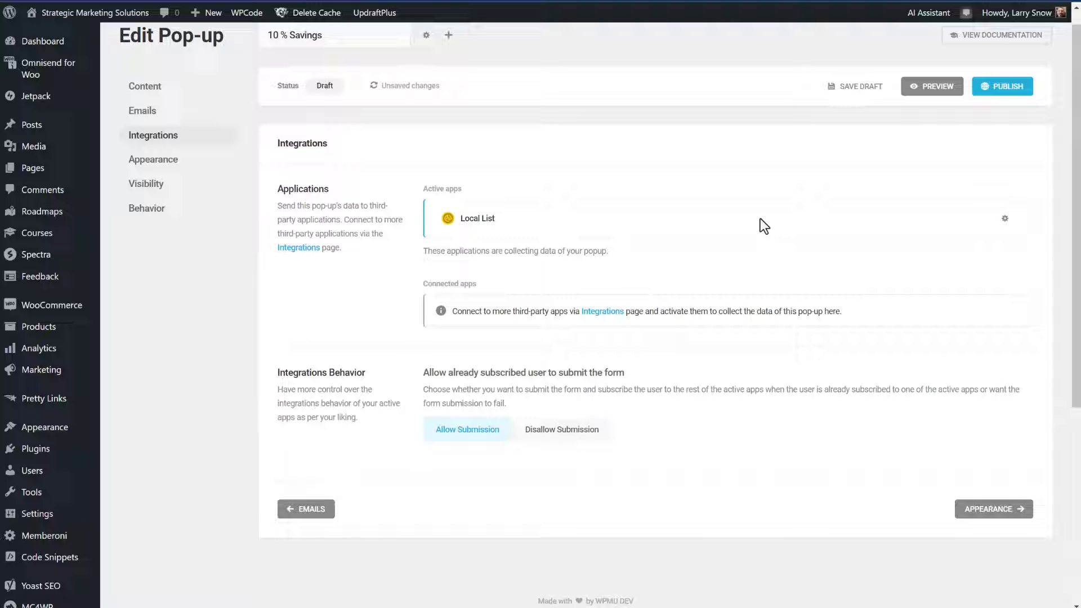
Confirm the Local List name '10 % Savings', save its settings, and save the pop-up draft
click(1005, 219)
click(611, 361)
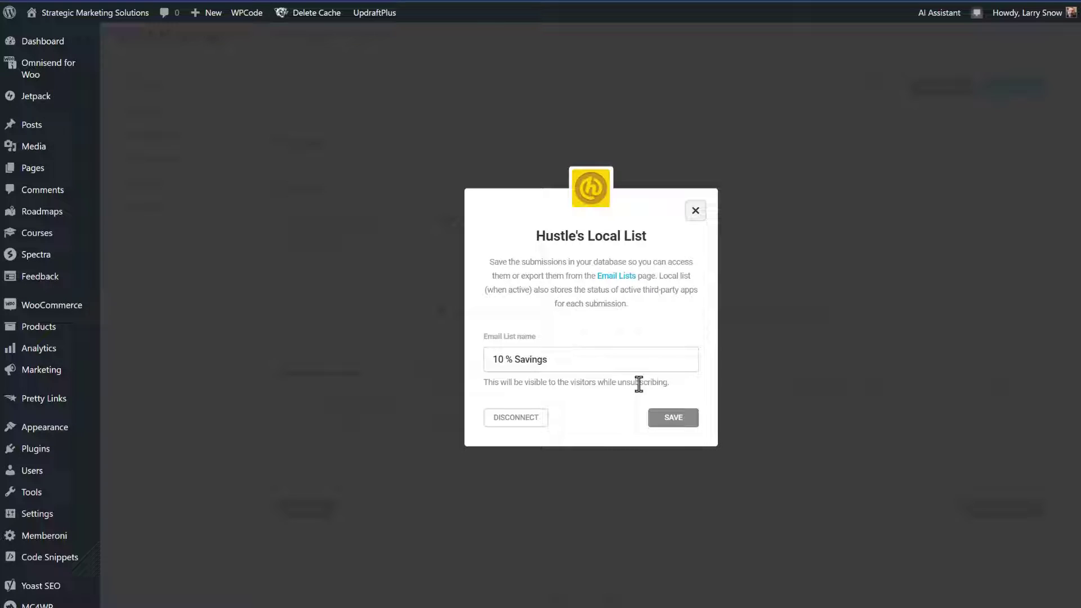
click(673, 417)
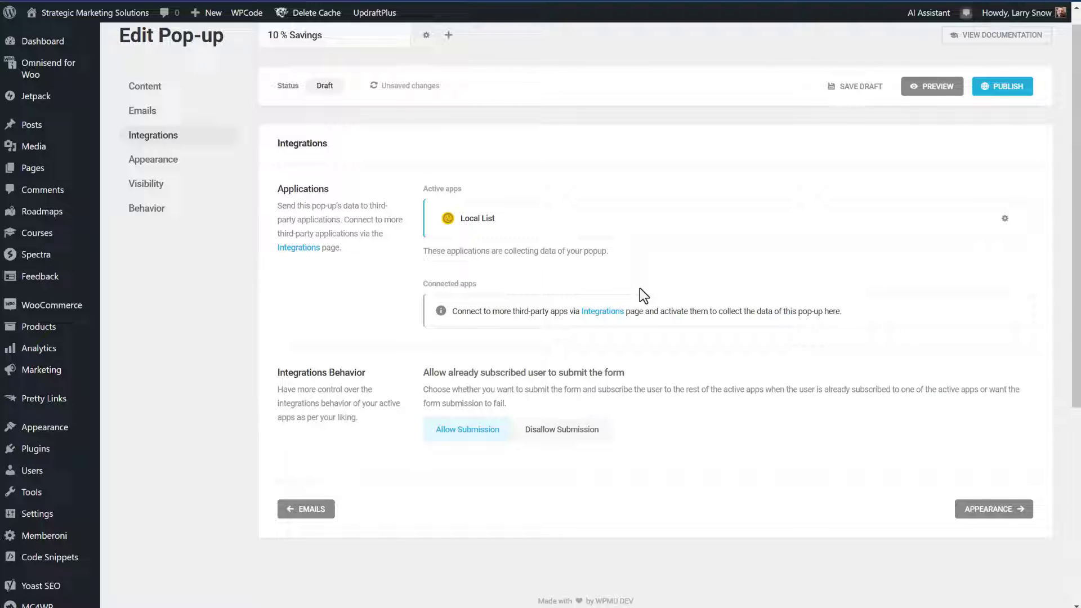
scroll(685, 286, up, 1)
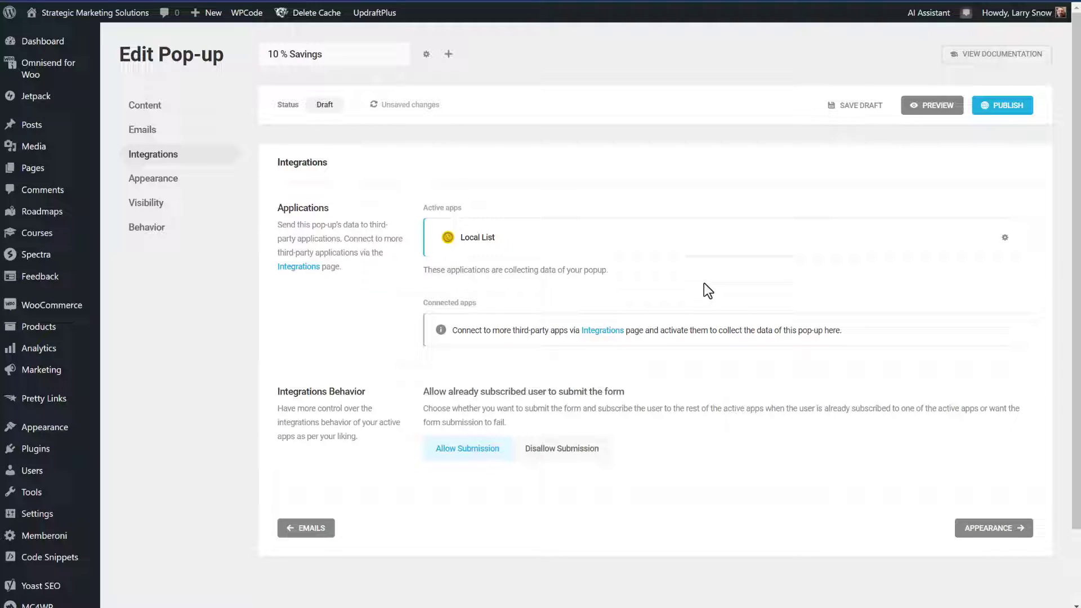
click(856, 110)
On Hustle's Integrations page, find Mailchimp under Available Apps and start connecting it
click(608, 332)
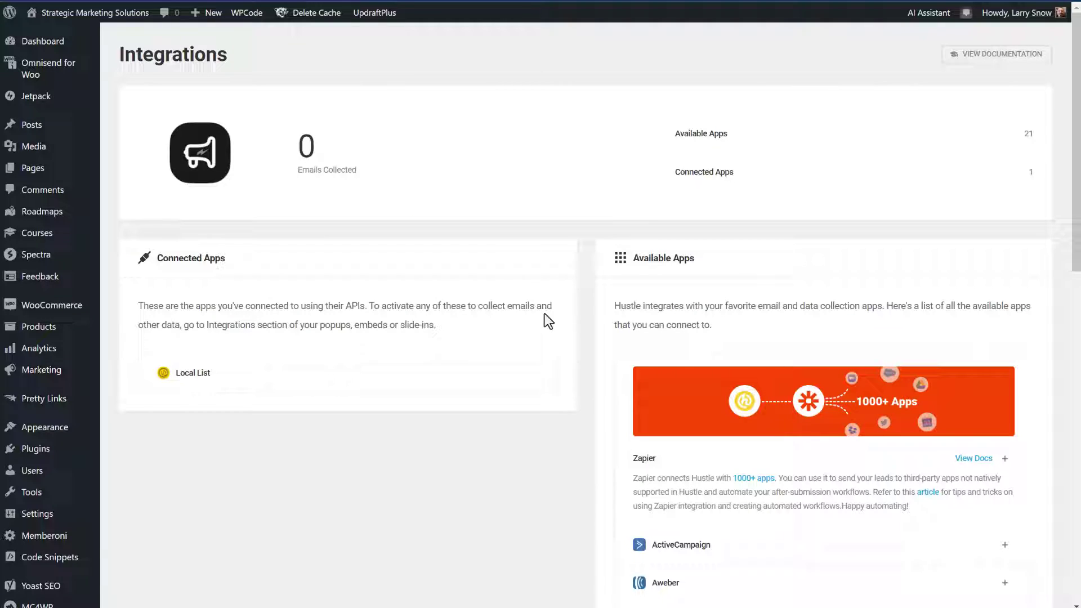
scroll(634, 285, down, 3)
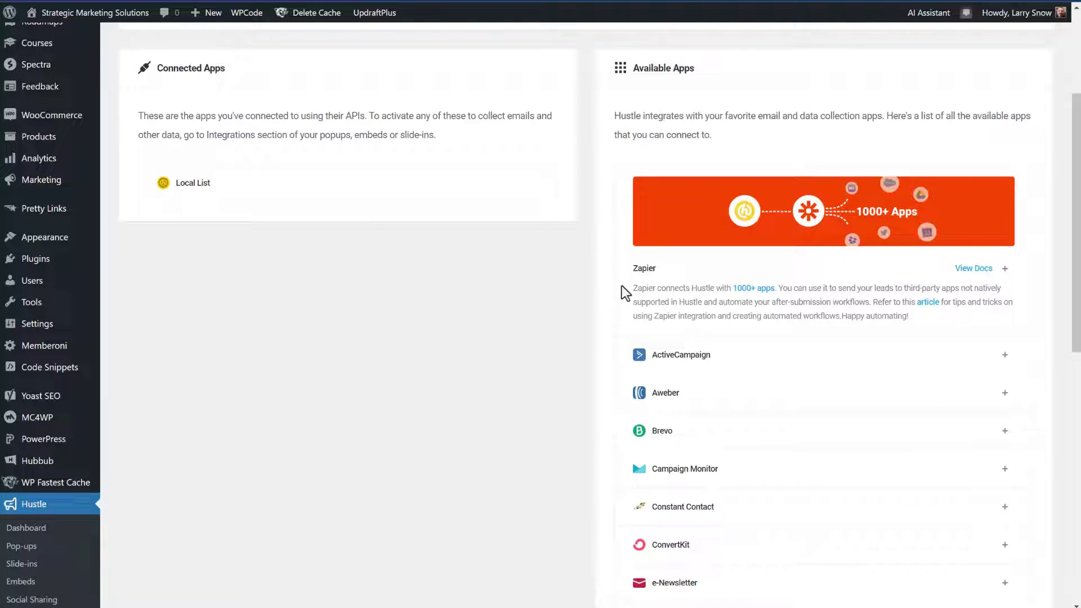
scroll(621, 285, down, 3)
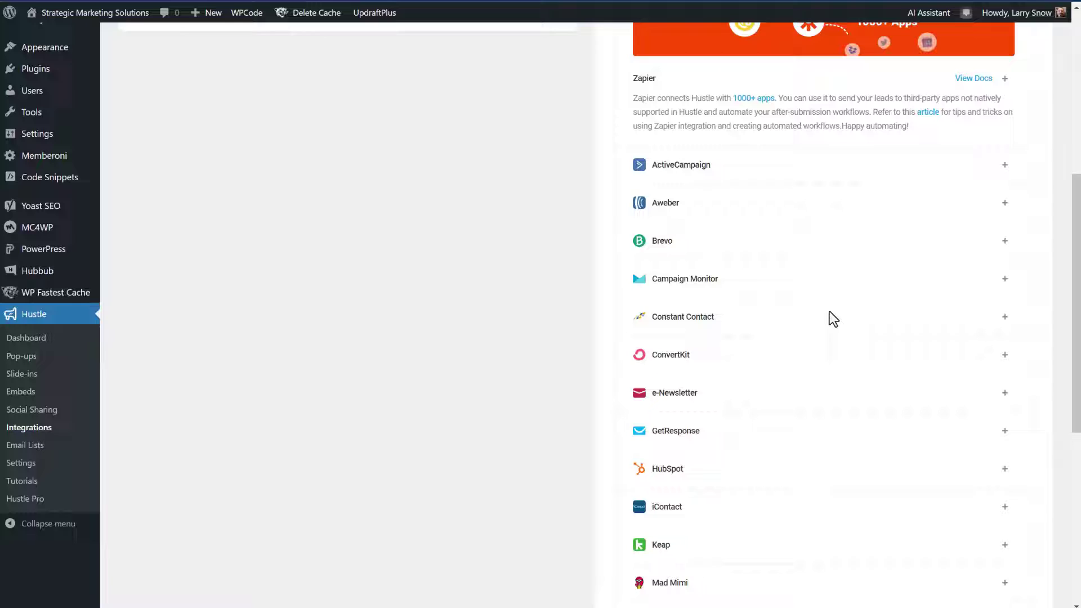
scroll(847, 318, down, 3)
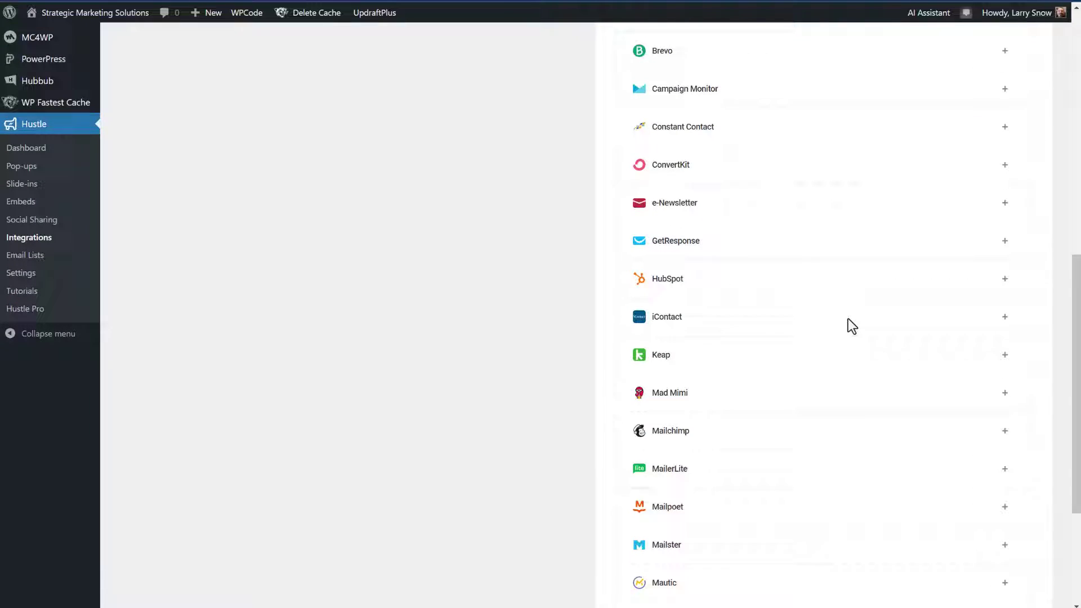
scroll(848, 319, down, 3)
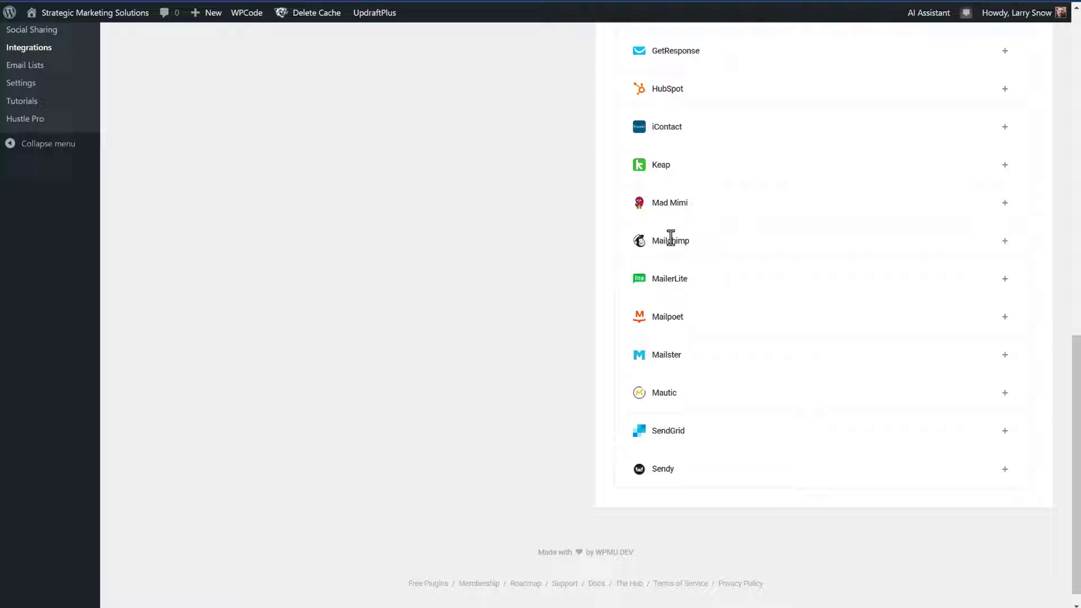
click(1004, 241)
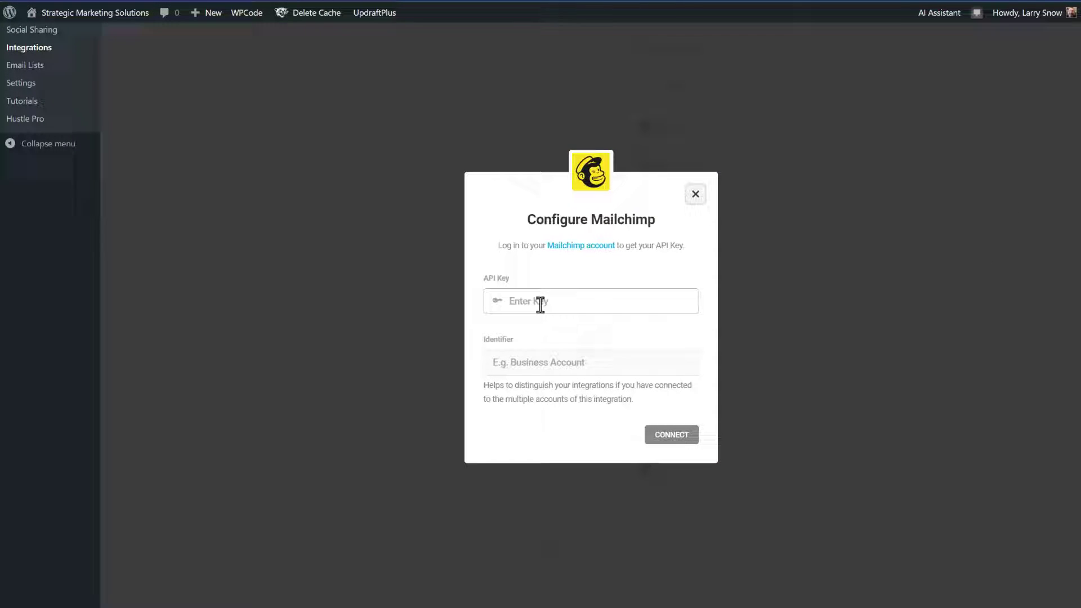
On Mailchimp's API keys page, revoke the old Hustle Pro key by confirming with REVOKE
click(581, 249)
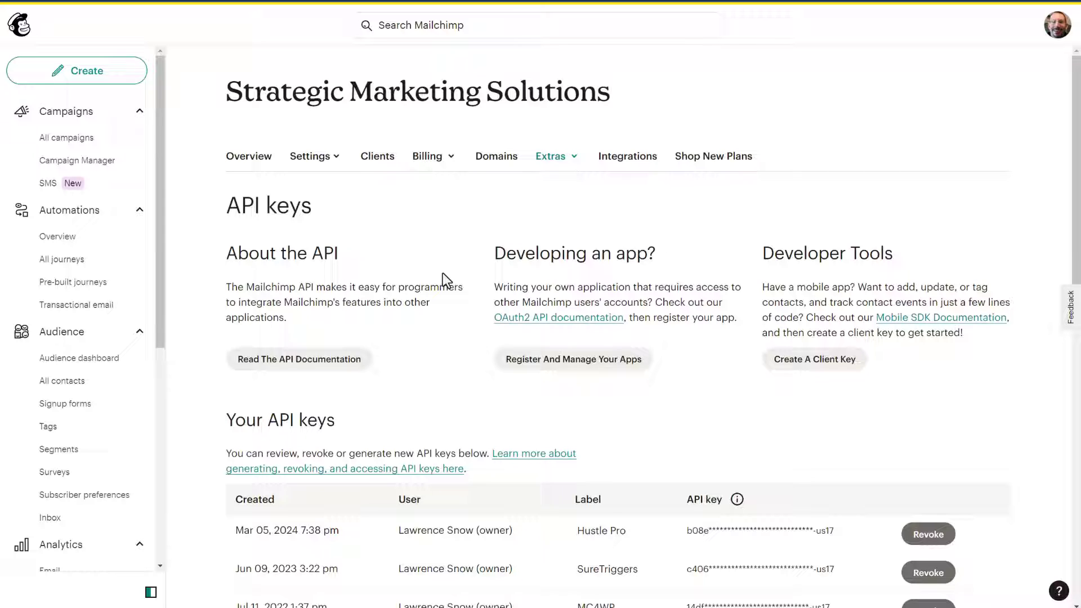
scroll(442, 273, down, 3)
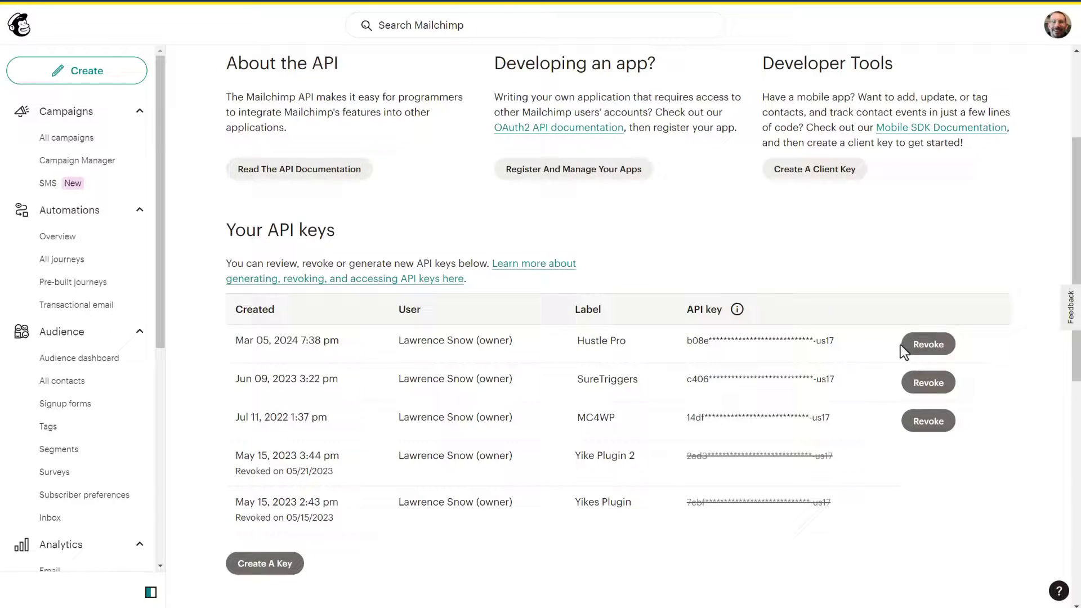
click(929, 344)
click(650, 393)
text(REVOKE)
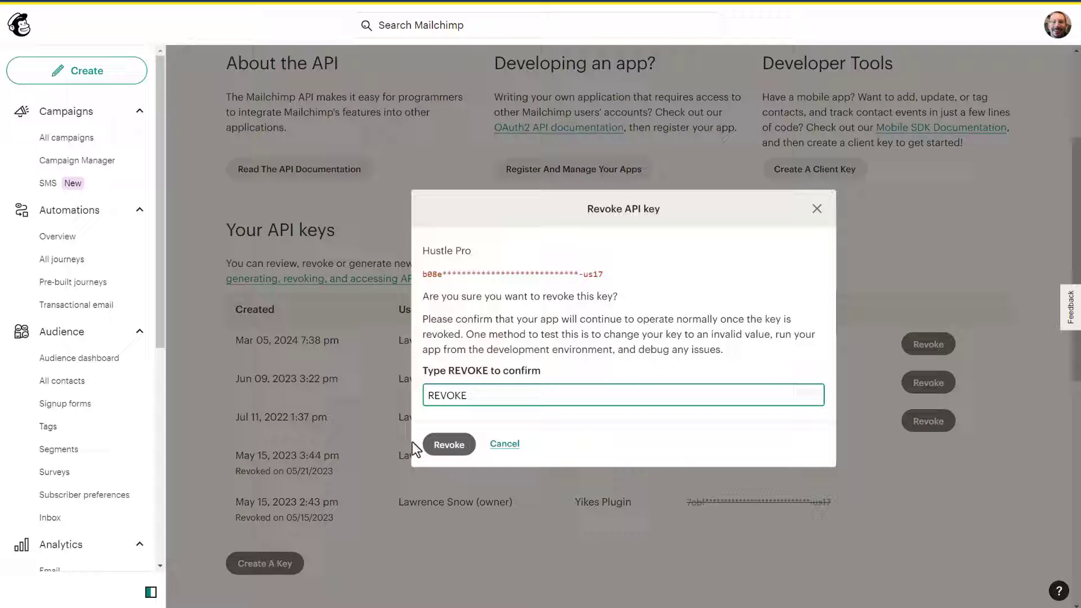
click(446, 445)
Generate a new API key named 'Hustle Pro 2' and copy it to the clipboard
click(282, 450)
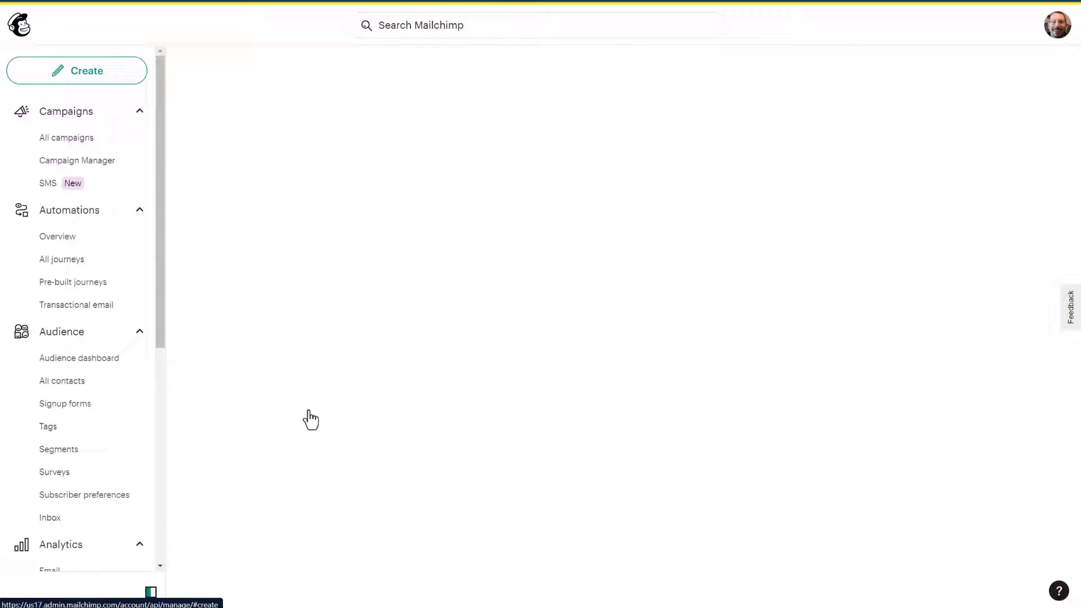
click(375, 335)
click(323, 356)
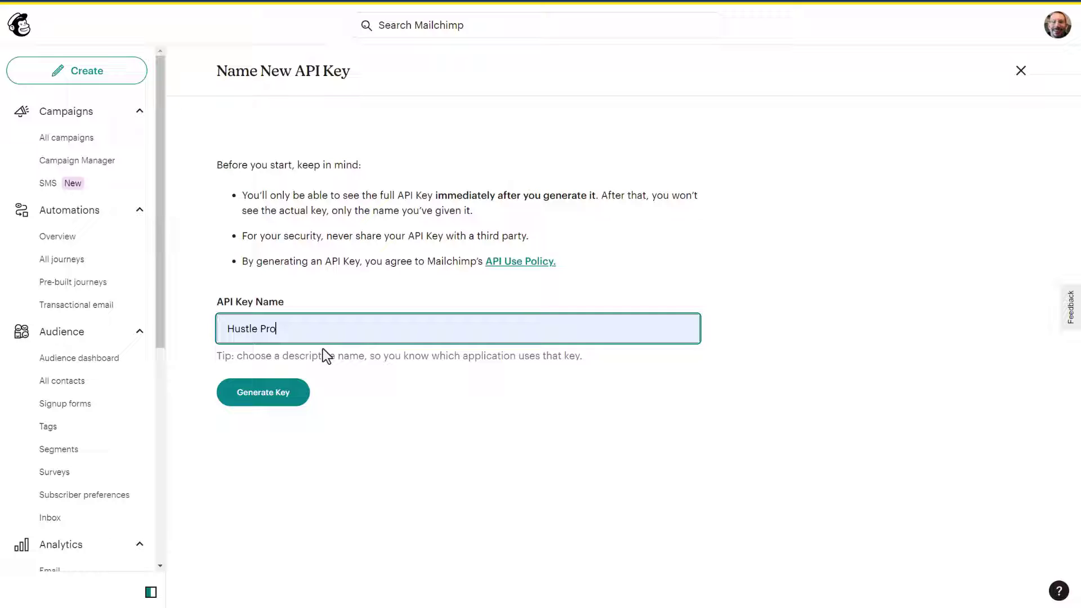
text(2)
click(285, 401)
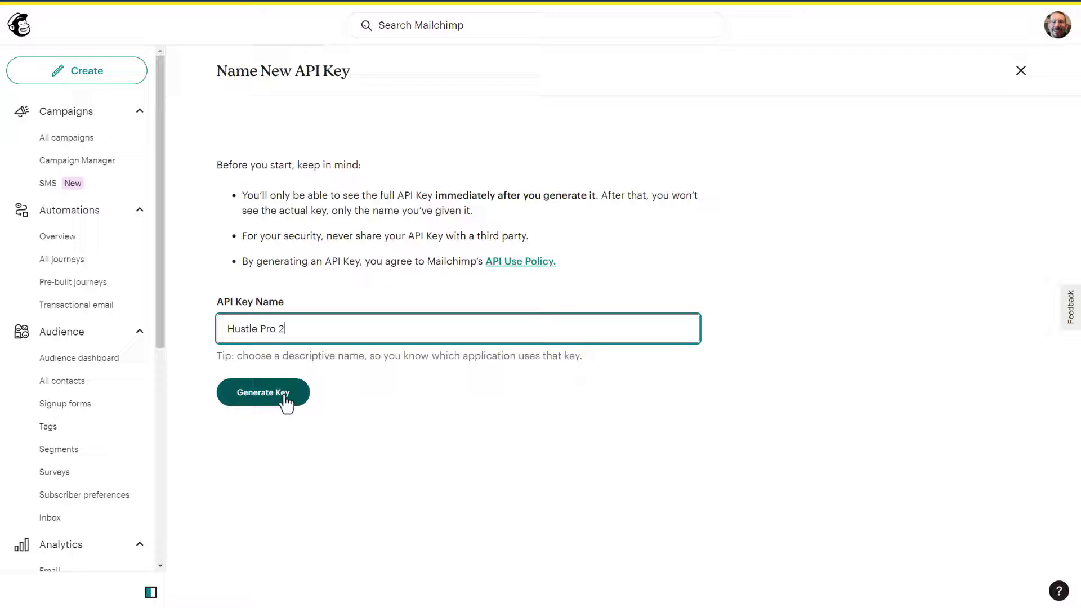
click(289, 260)
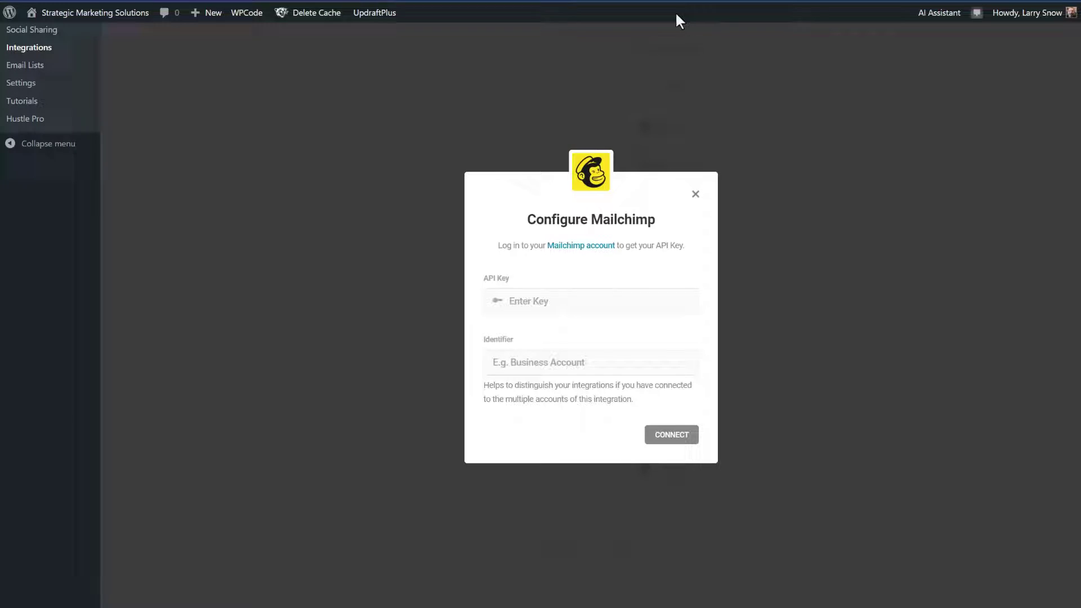
Paste the new API key, name the connection 'Demo 2', connect, and go to Pop-ups
click(573, 303)
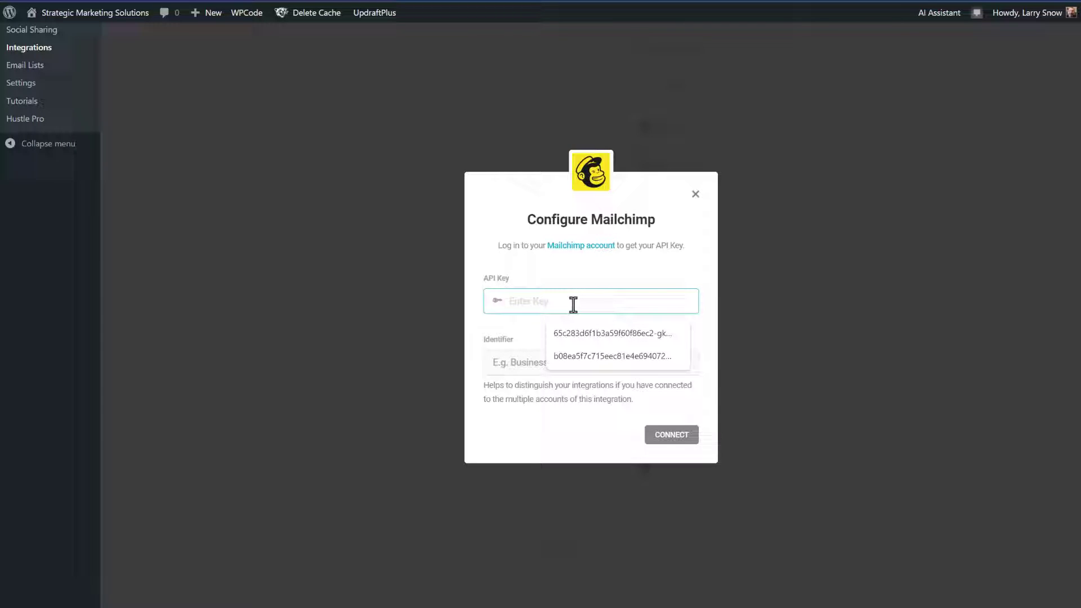
key(ctrl+v)
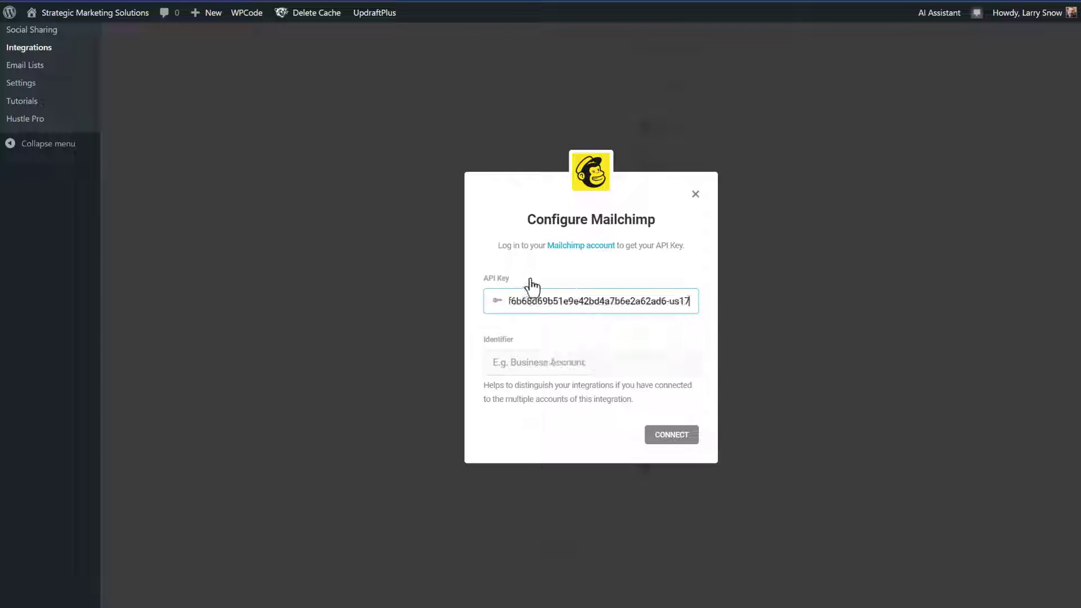
click(525, 367)
text(Demo 2)
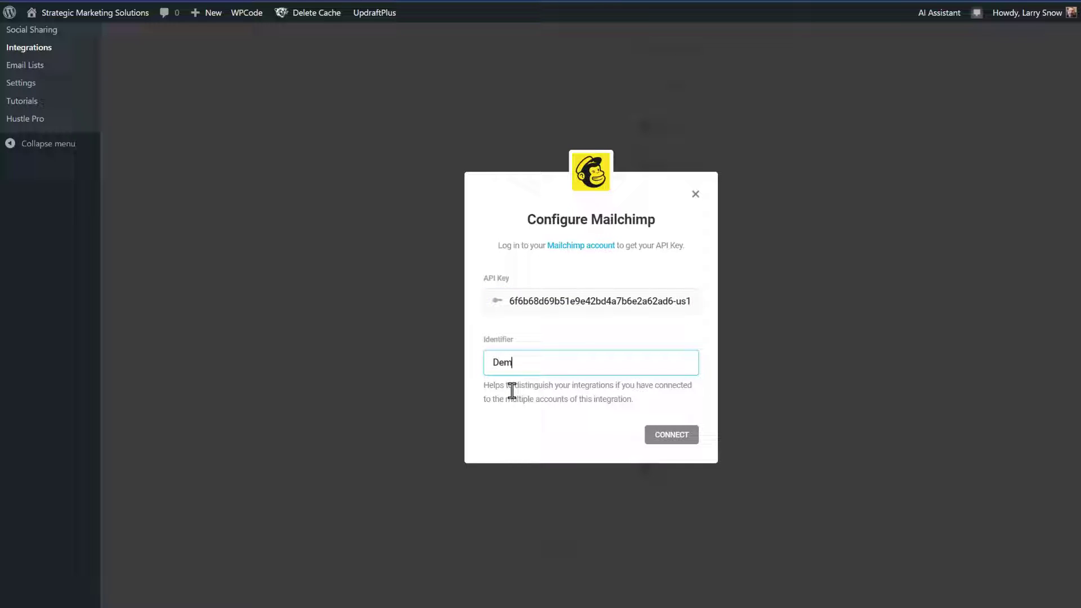
click(675, 435)
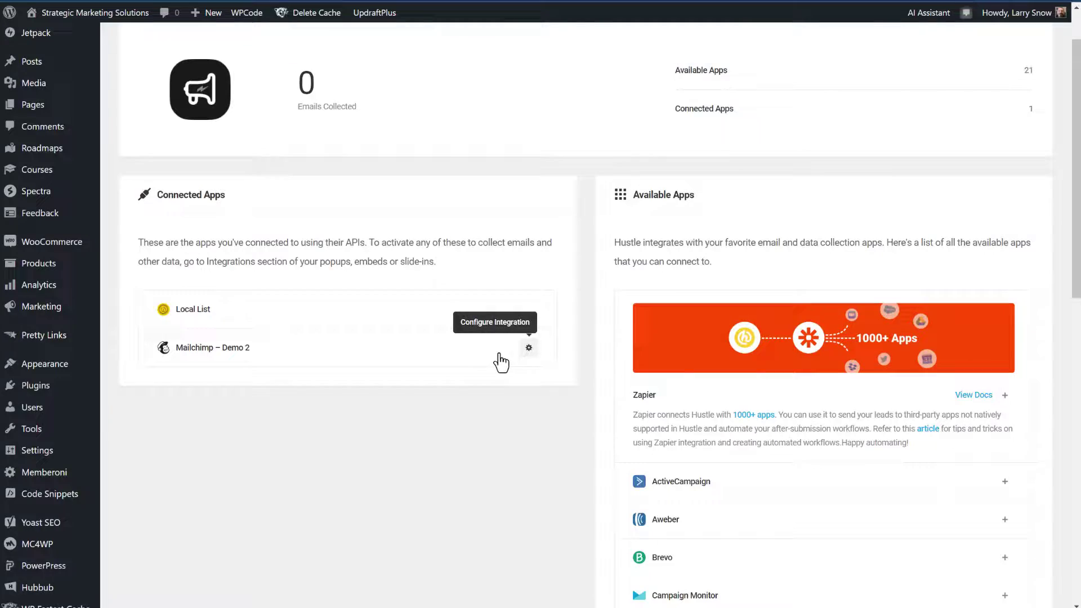
scroll(490, 362, down, 3)
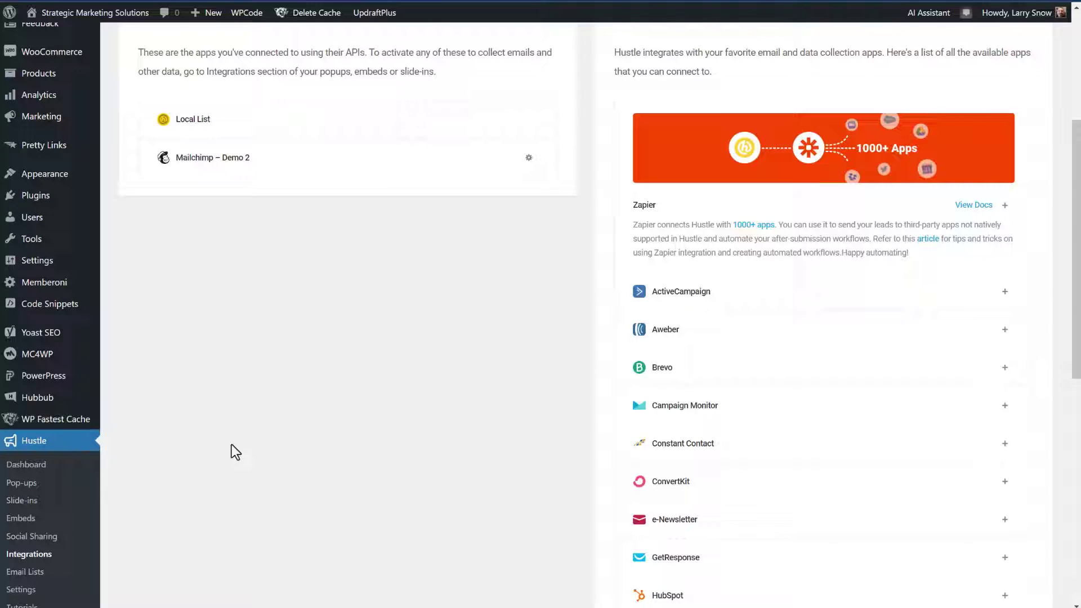
click(27, 485)
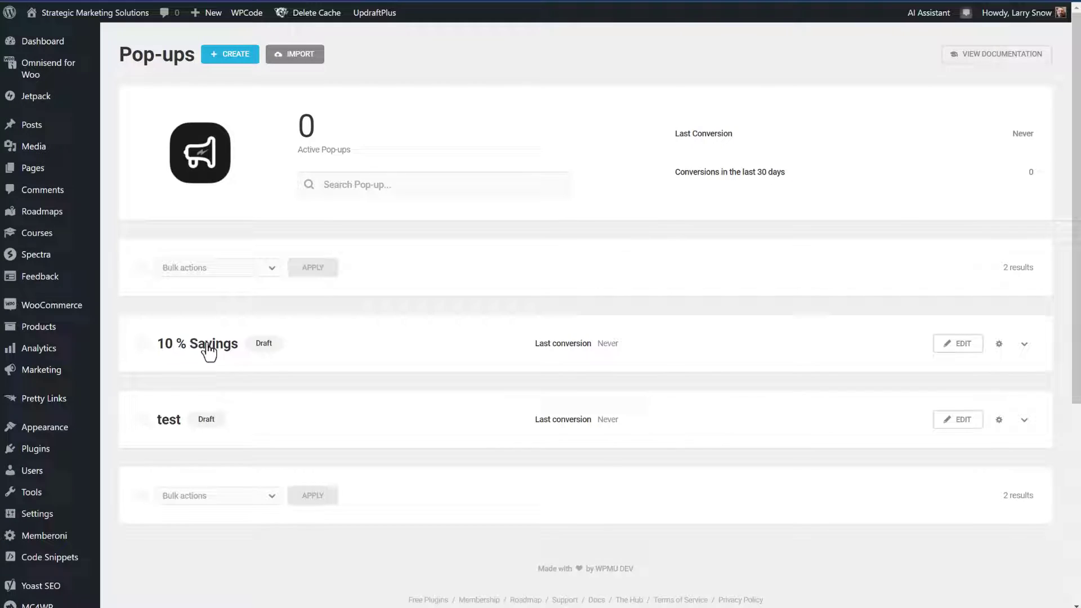
Add Mailchimp – Demo 2 to 10 % Savings with the Test Test Test list and auto opt-in
click(944, 349)
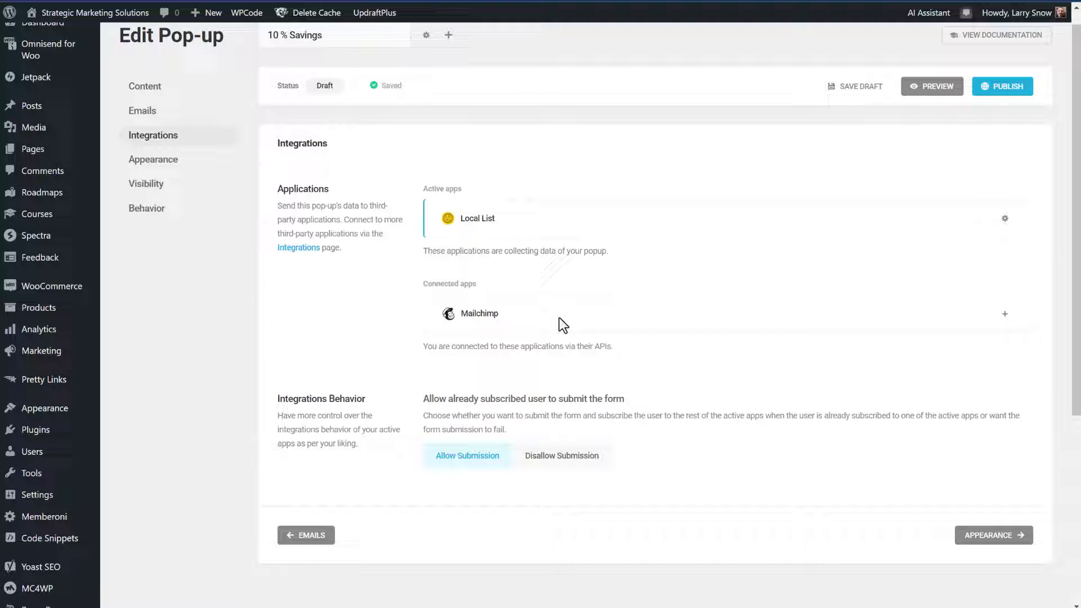
click(1005, 314)
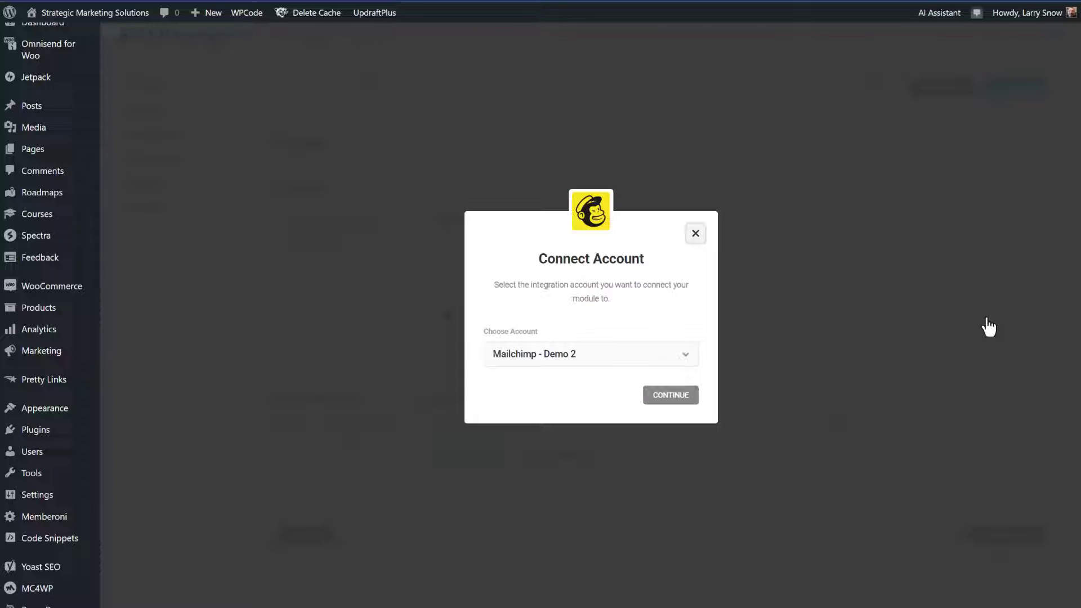
click(673, 399)
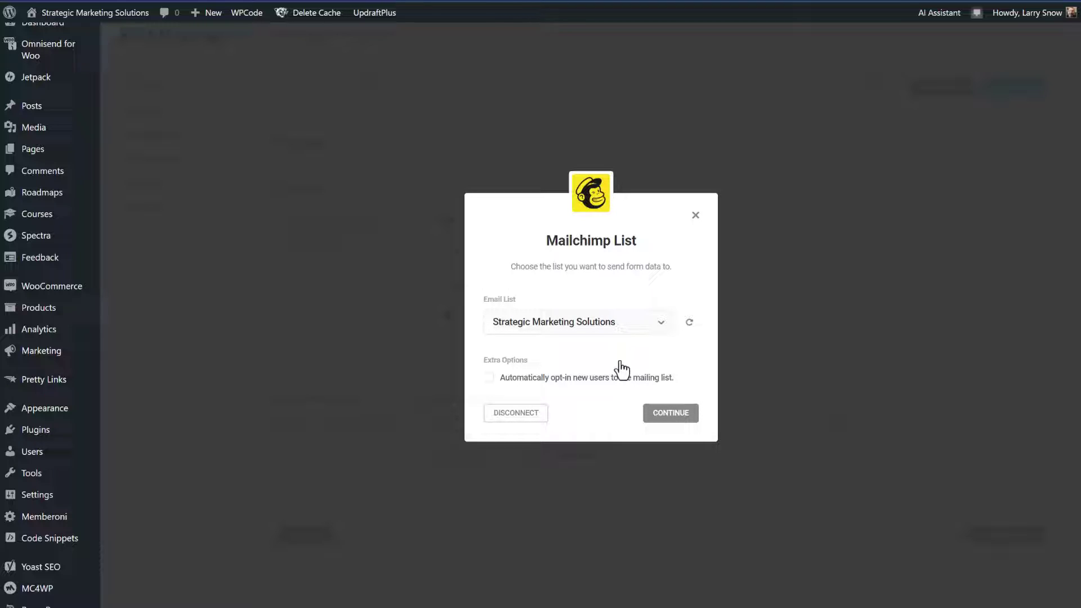
click(659, 324)
click(574, 417)
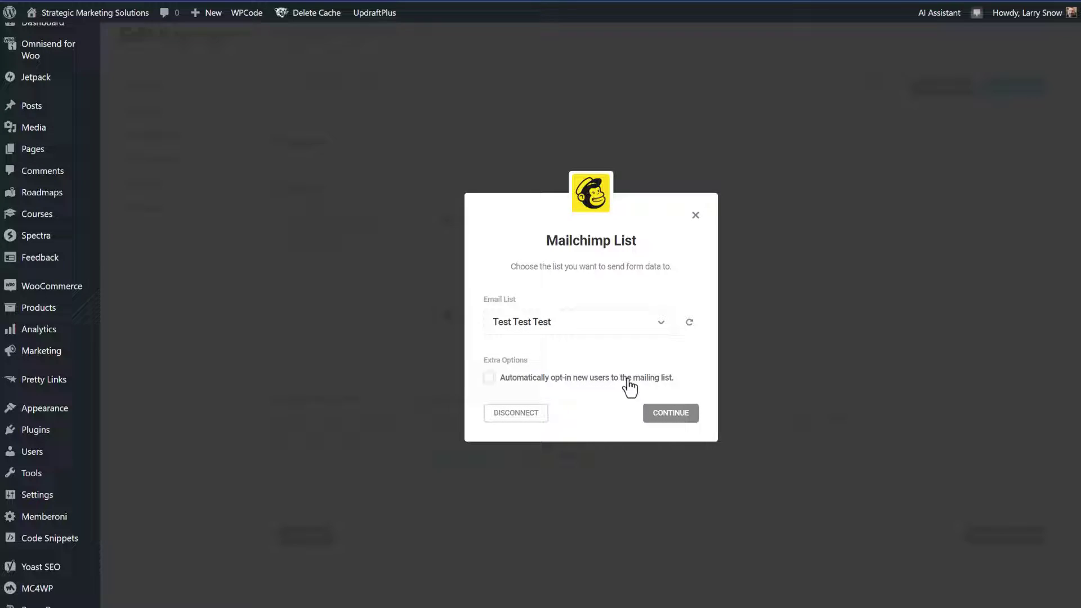
click(488, 378)
click(670, 417)
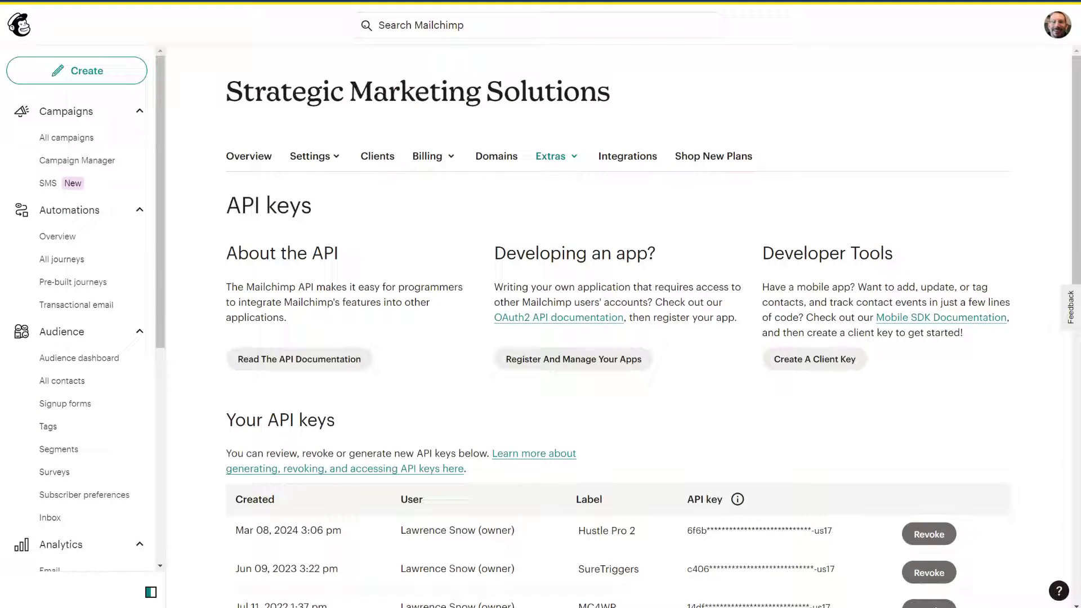
Open the tag management page in the Test Test Test audience's Mailchimp settings
click(96, 361)
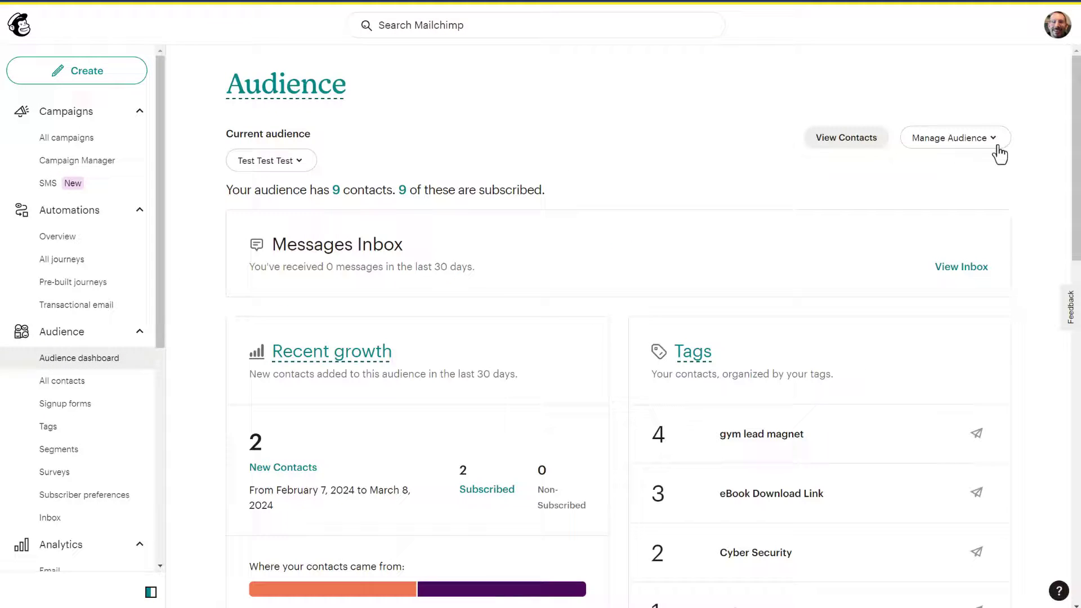
click(993, 141)
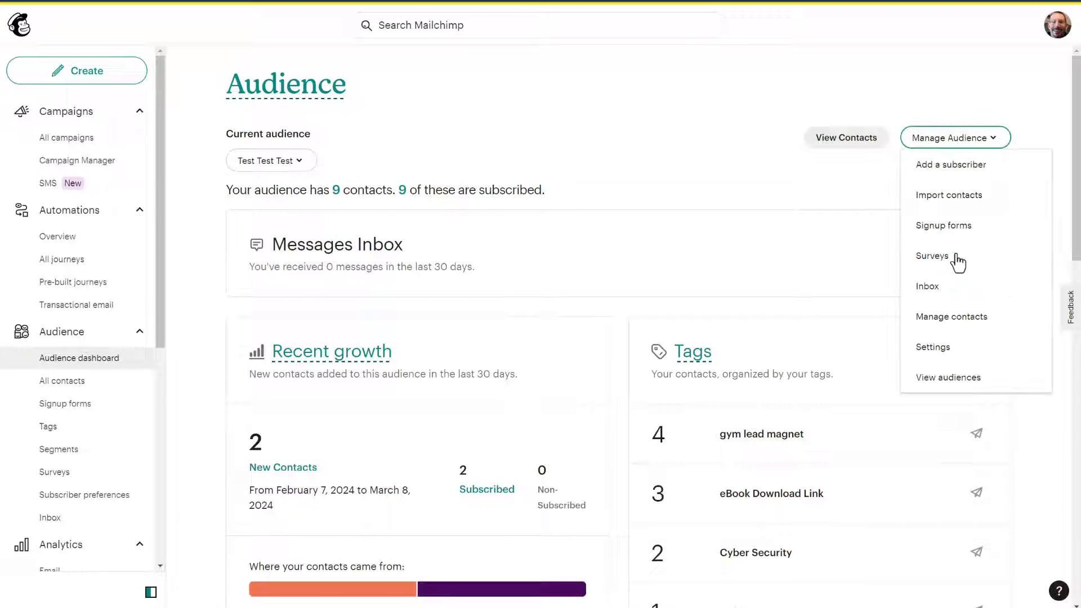
click(928, 349)
scroll(563, 383, down, 3)
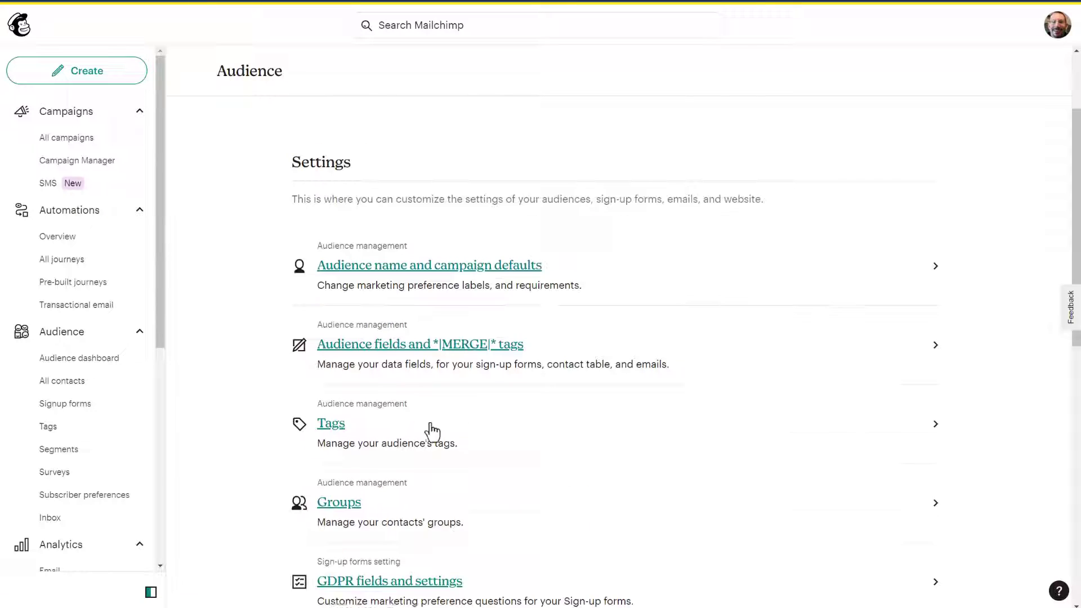
click(337, 423)
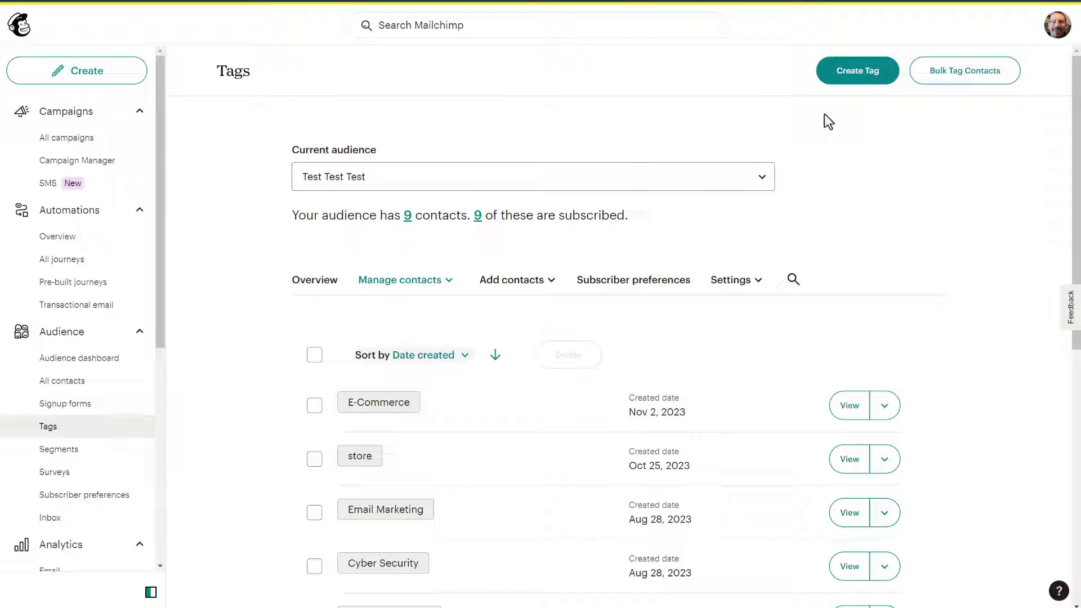
Create a new Mailchimp tag named '10% off'
click(867, 82)
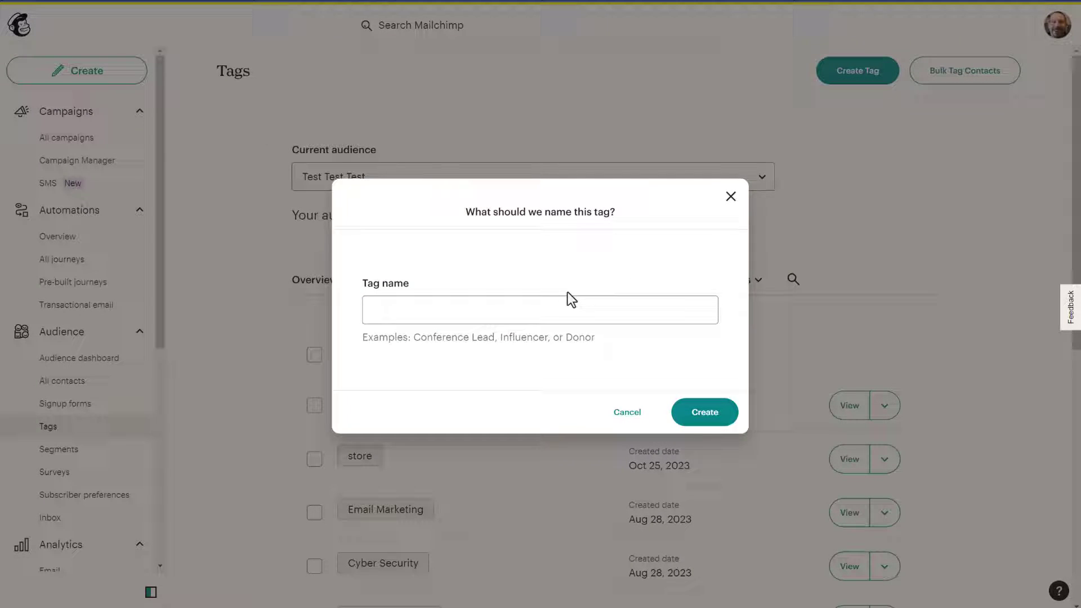
click(483, 310)
text(10% off)
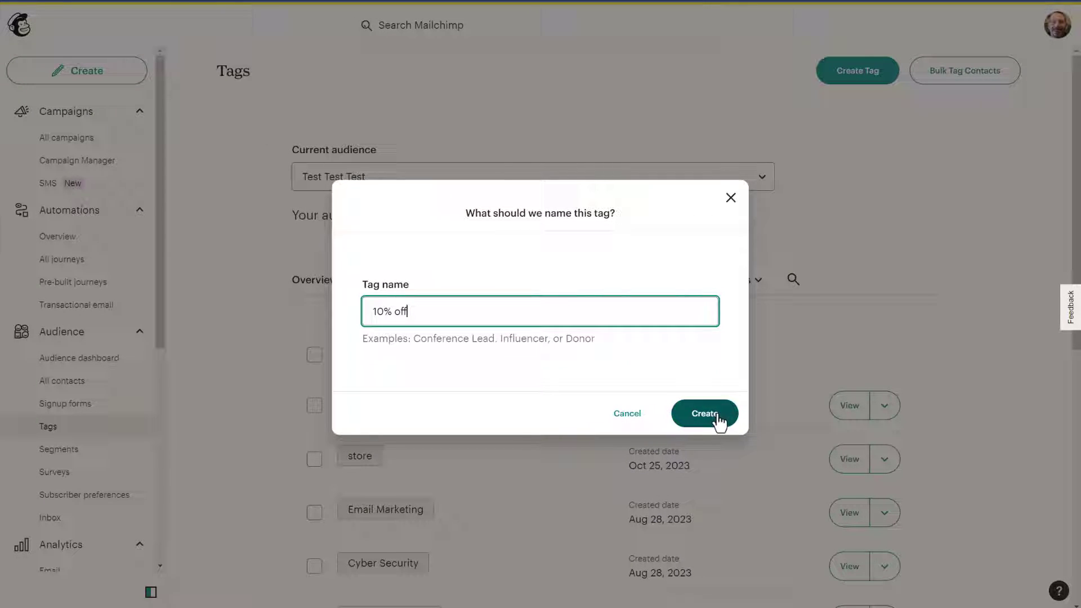
click(718, 416)
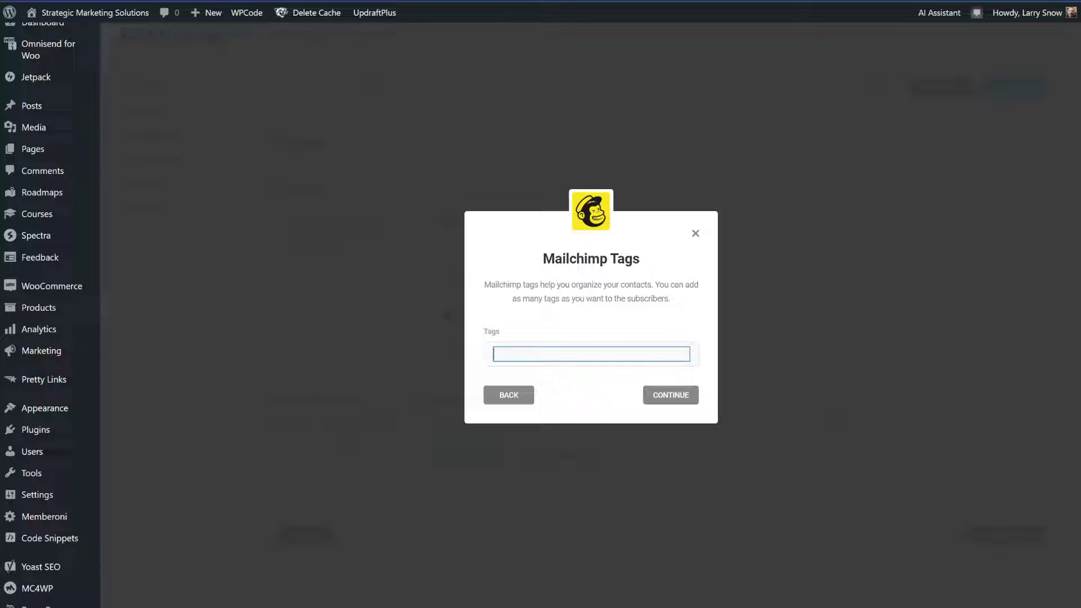
Return to Hustle's Mailchimp Tags step, add the '10% off' tag and confirm
click(515, 398)
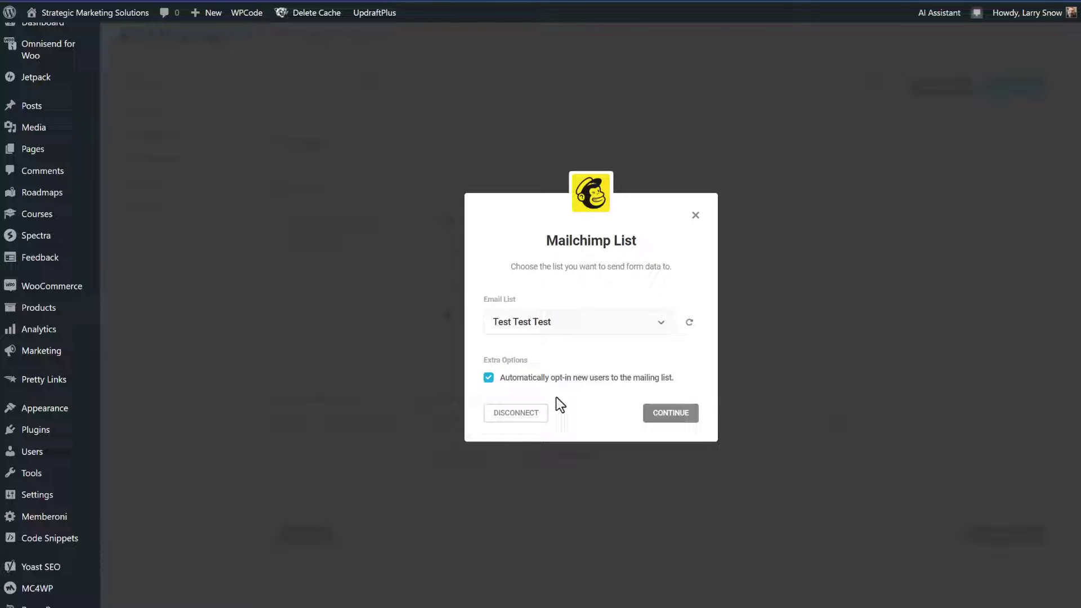
click(674, 414)
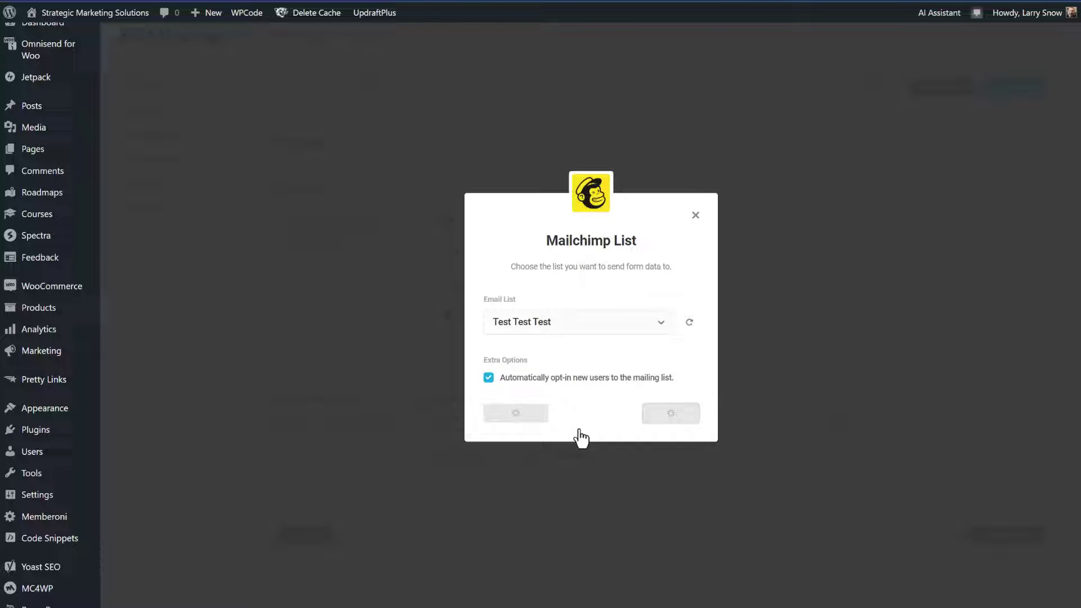
click(542, 355)
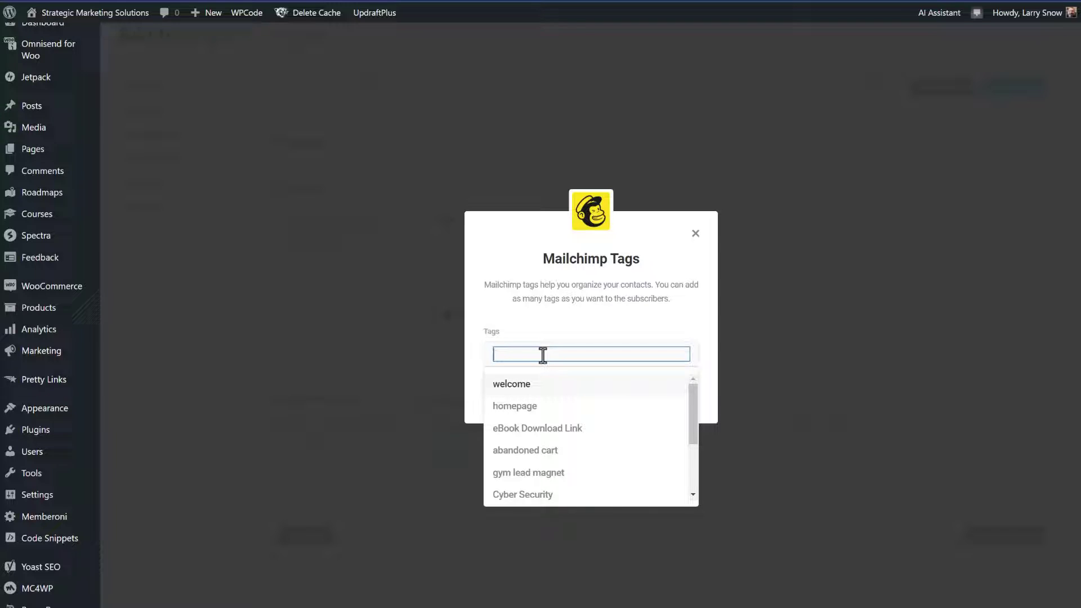
text(10)
click(512, 385)
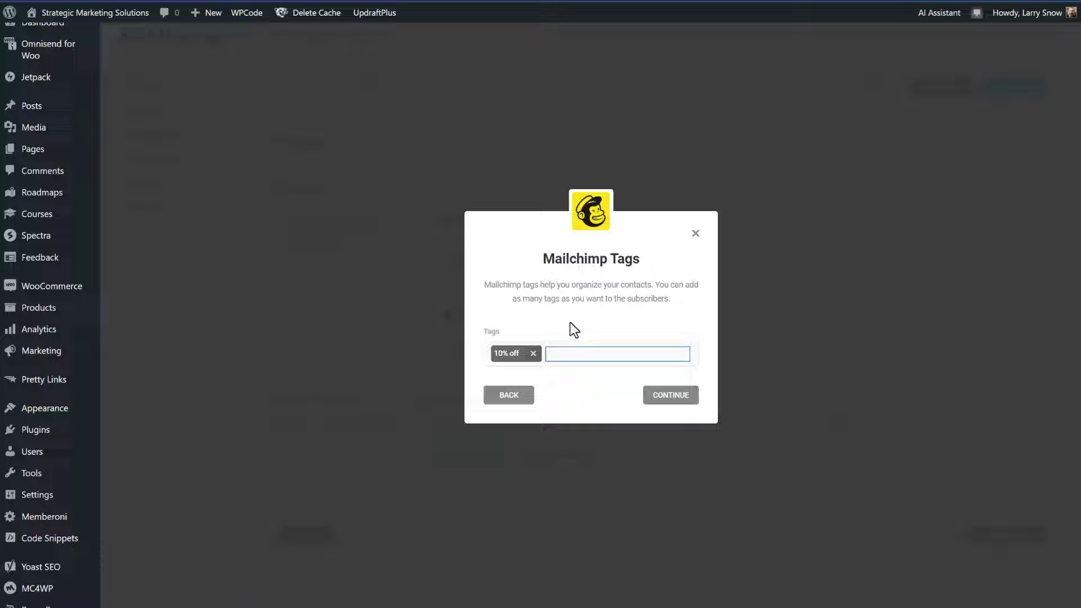
click(679, 398)
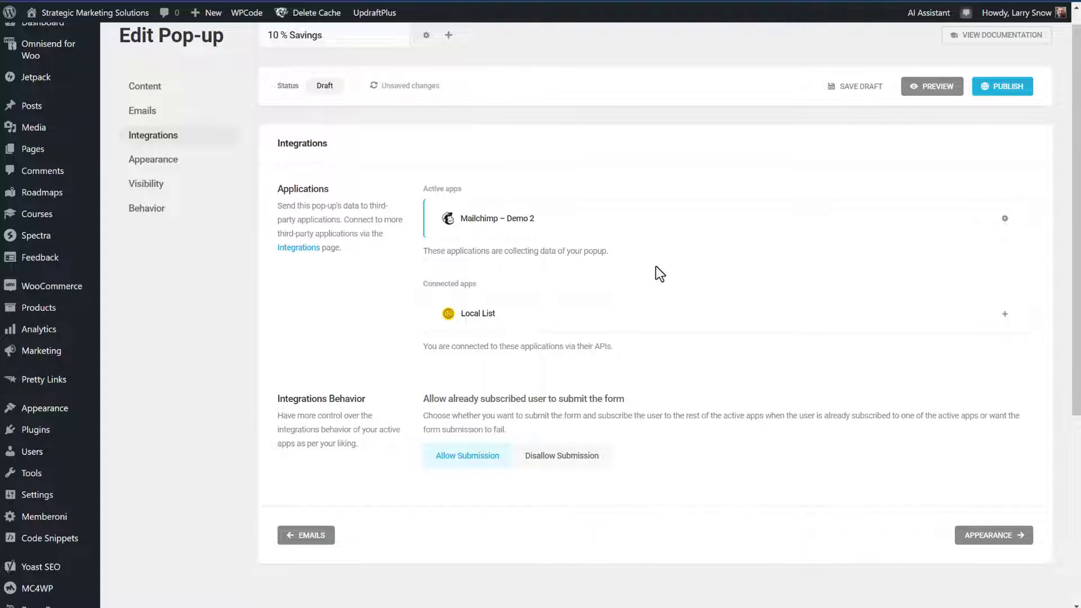
Open the pop-up's Appearance step and expand the Background Image options
click(988, 537)
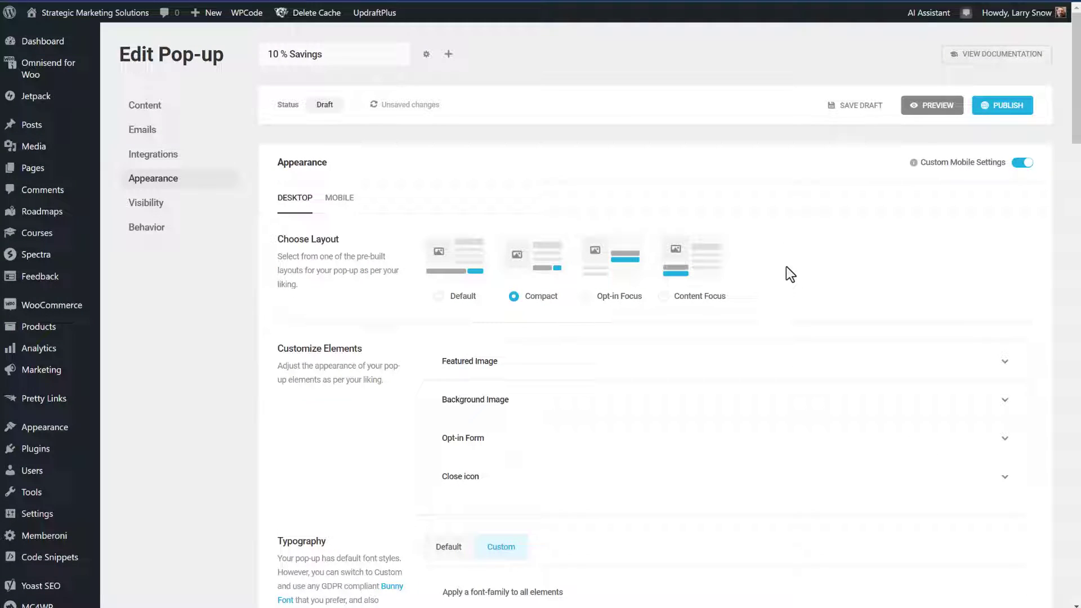
scroll(786, 266, down, 2)
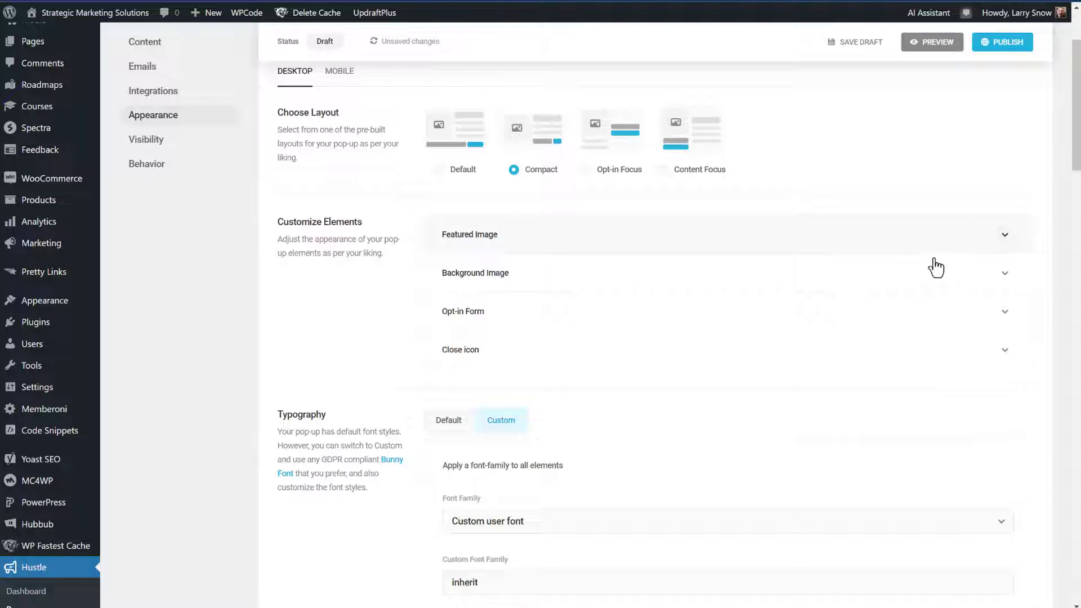
click(1004, 273)
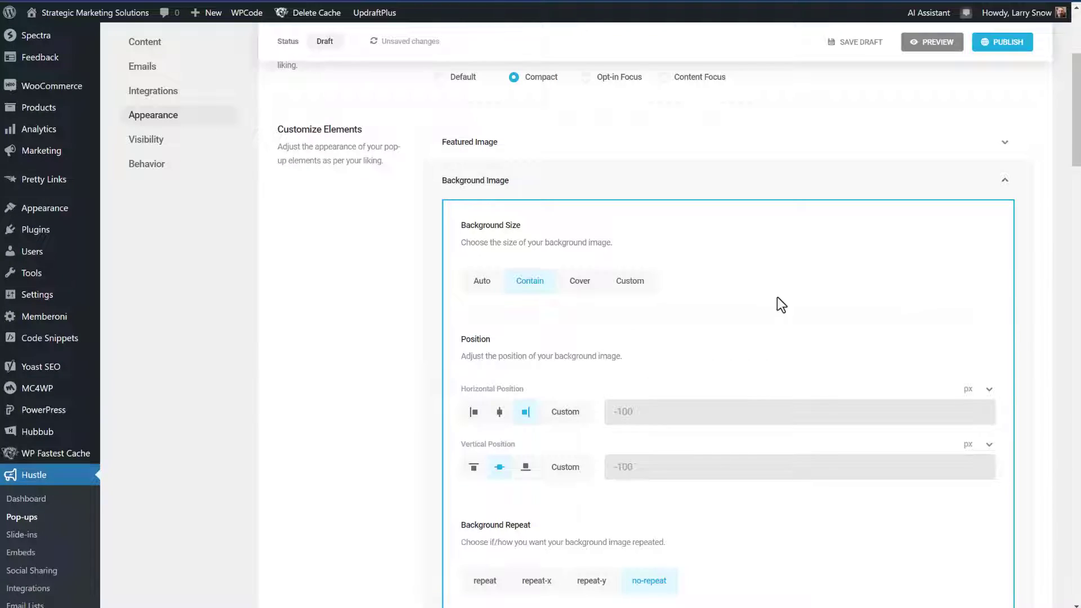
scroll(781, 305, down, 2)
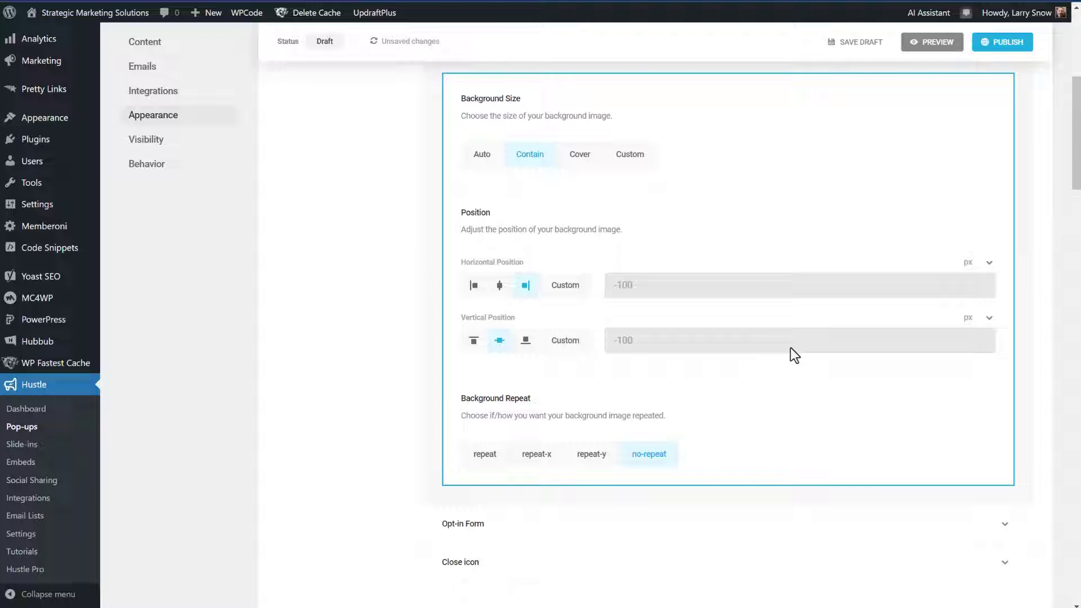
scroll(790, 349, down, 2)
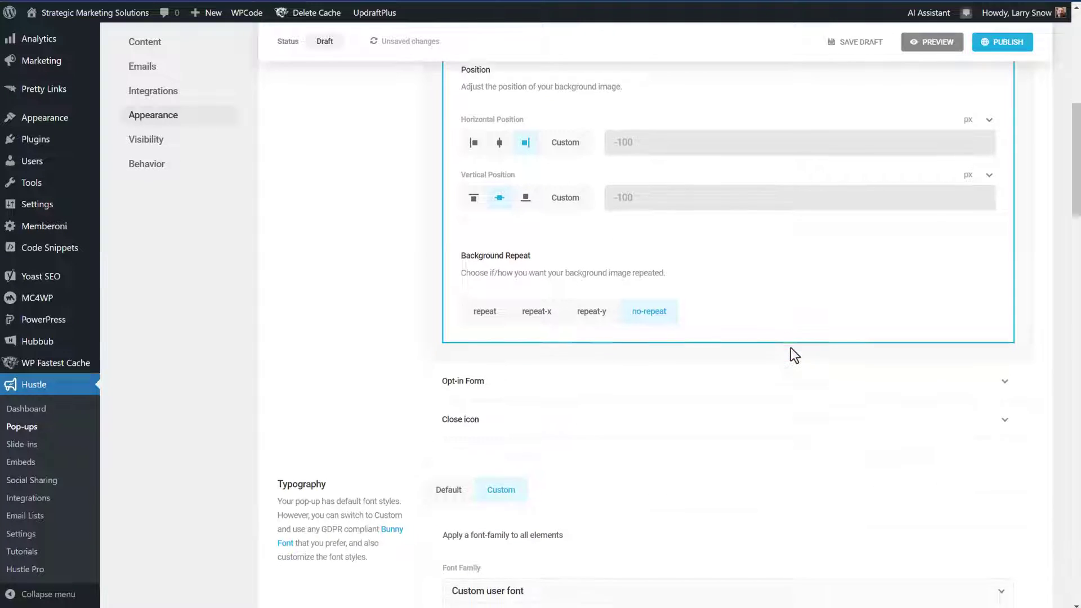
scroll(794, 355, down, 2)
scroll(791, 355, down, 2)
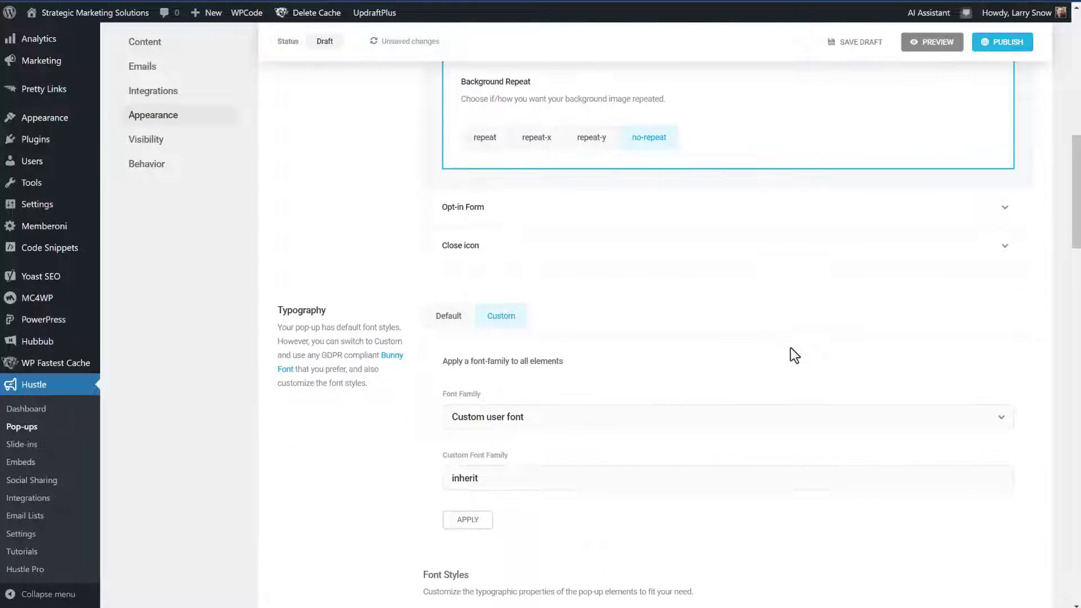
Expand the Close icon options and keep the Sunrise colour palette
click(845, 213)
scroll(872, 375, down, 3)
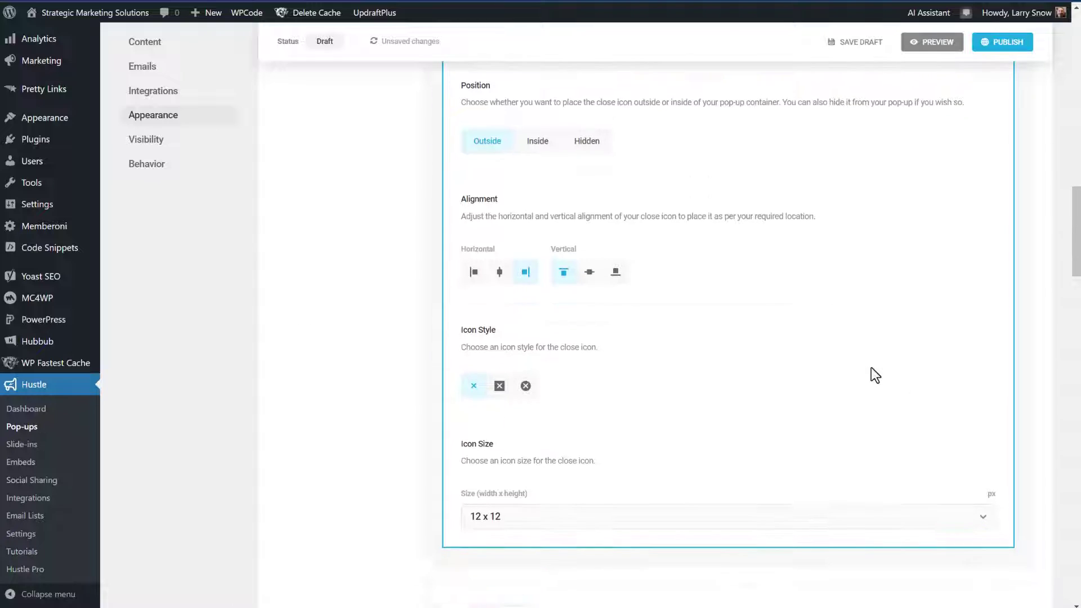
scroll(872, 374, up, 1)
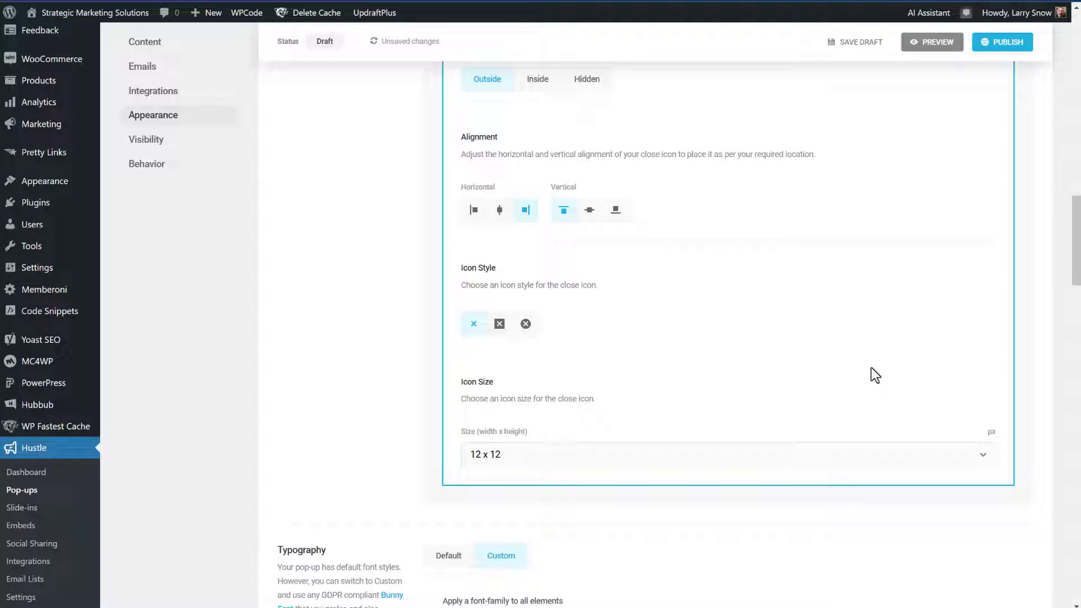
scroll(870, 367, down, 5)
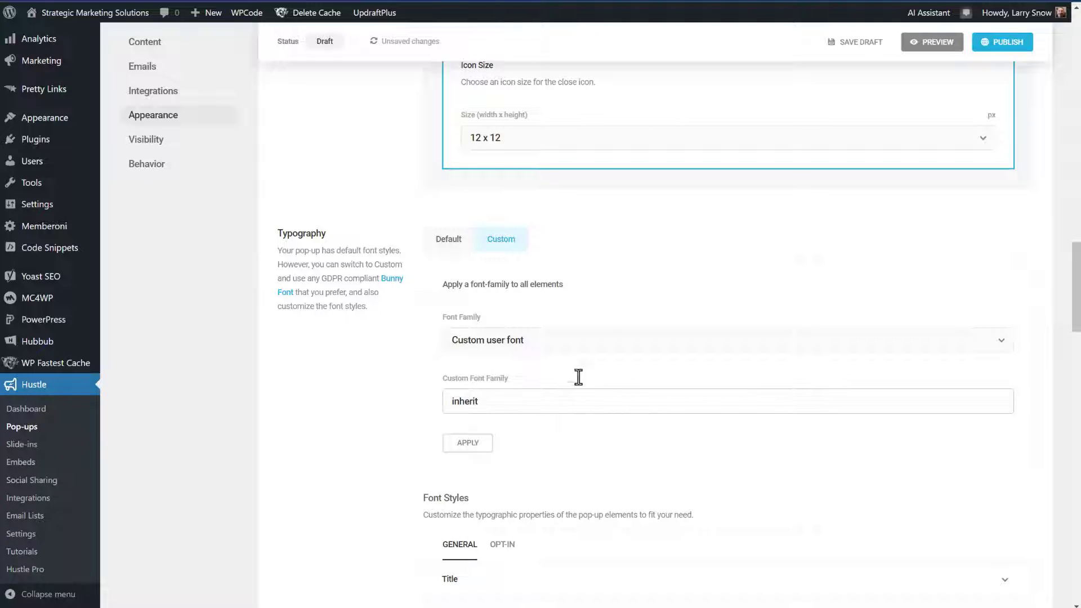
scroll(774, 327, down, 5)
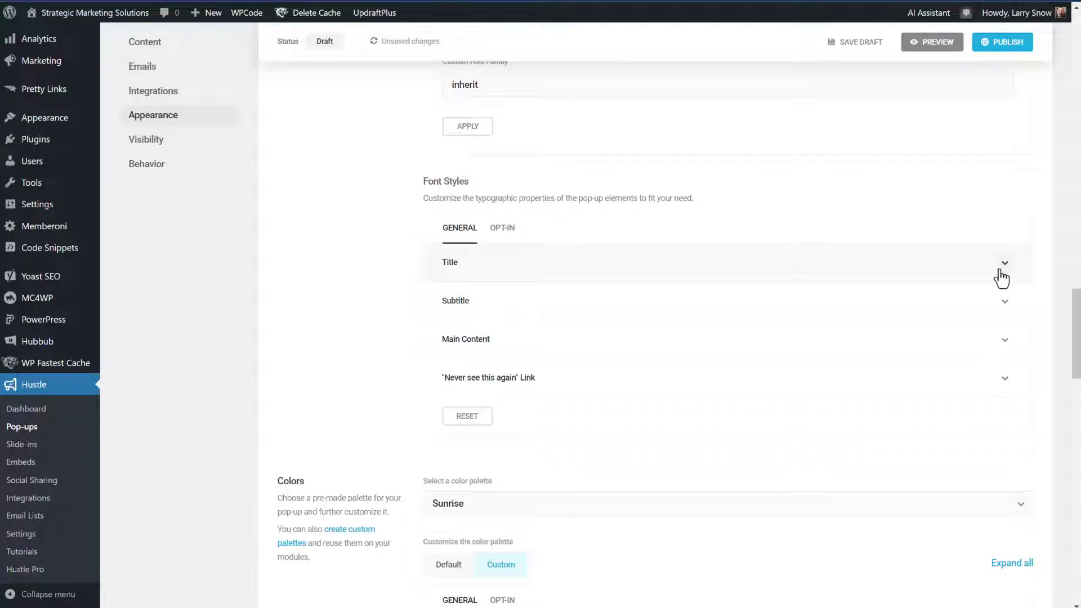
scroll(919, 355, down, 4)
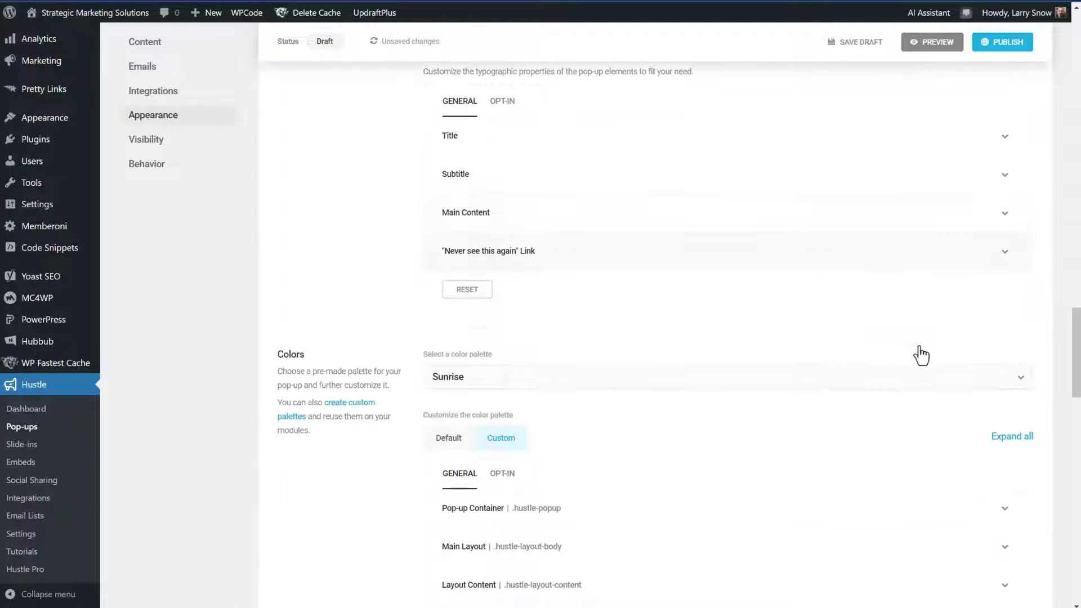
click(834, 256)
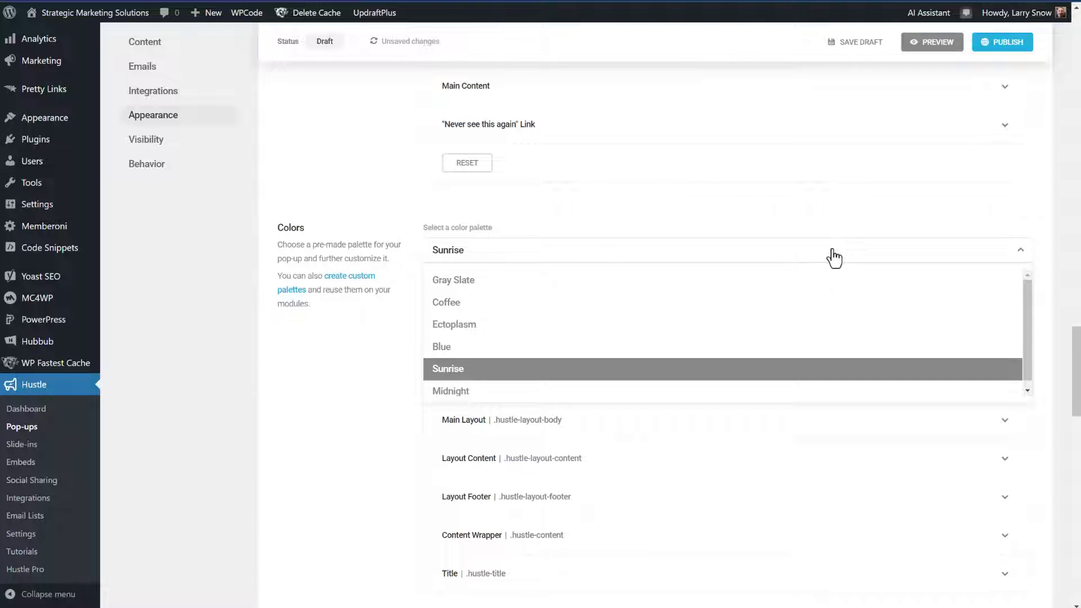
click(775, 327)
scroll(825, 400, down, 10)
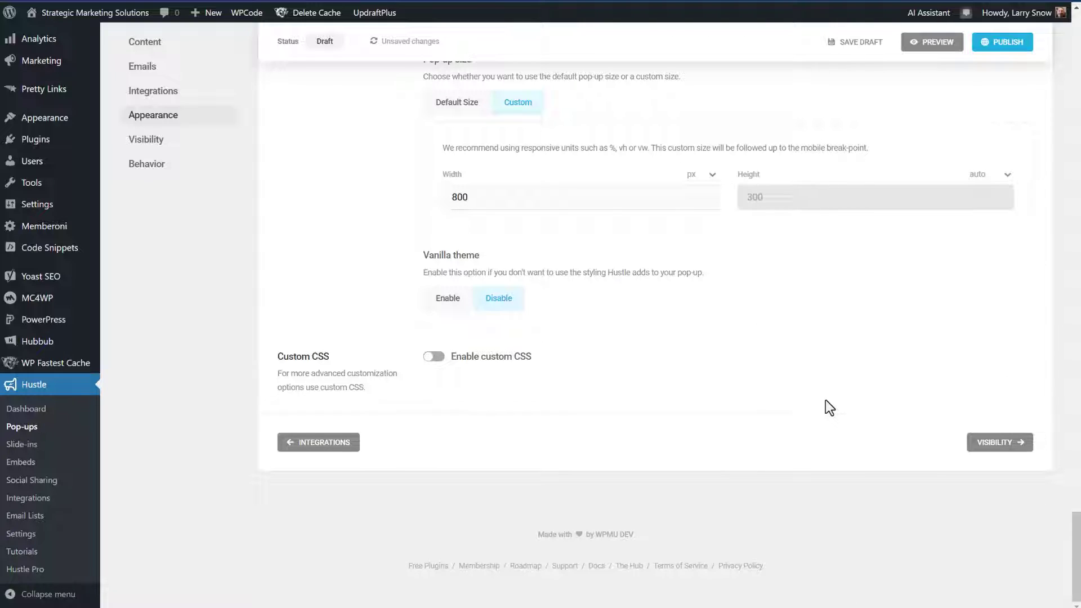
scroll(825, 401, up, 2)
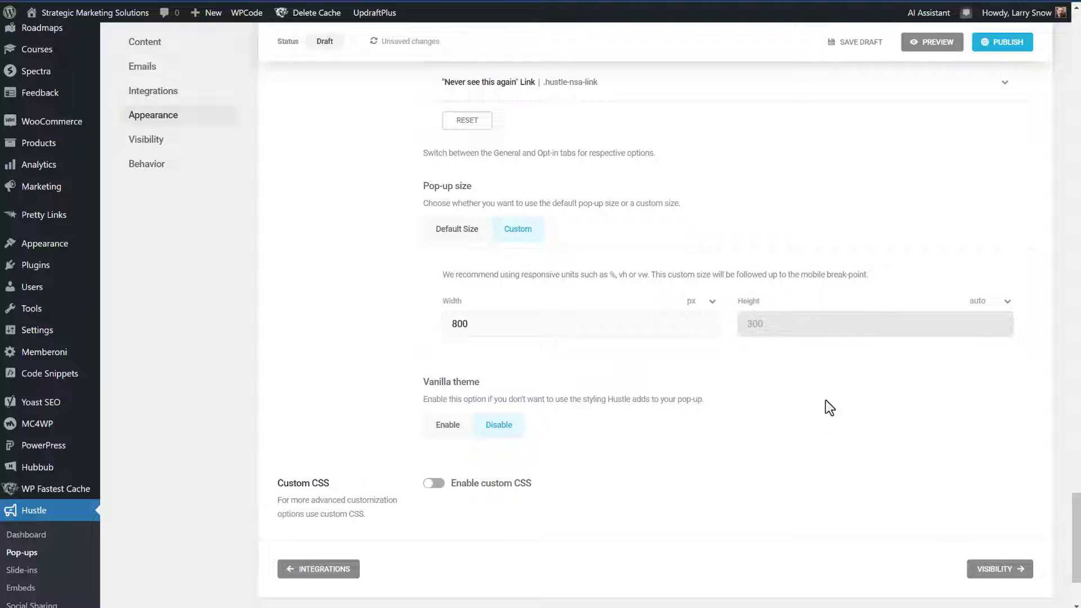
Add a Pages visibility condition set to 'Only these pages' with Contact selected
click(986, 568)
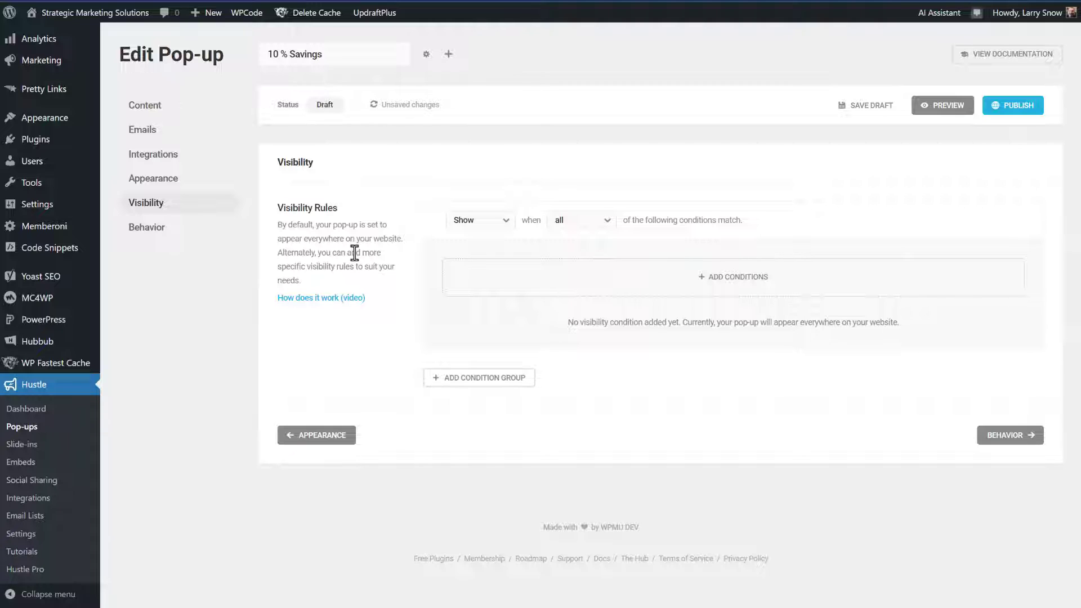
click(731, 285)
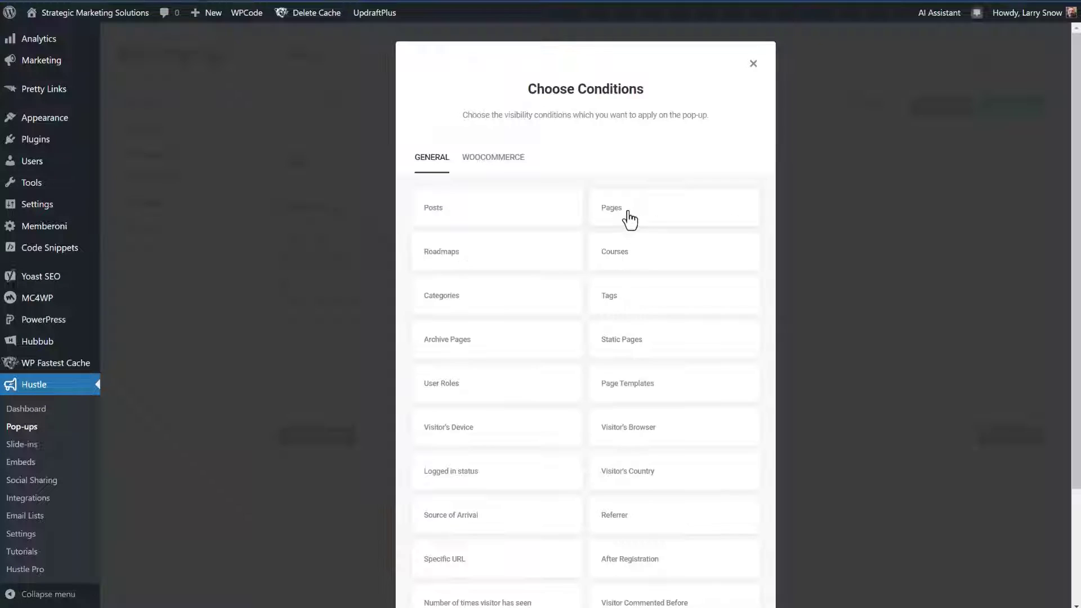
click(629, 219)
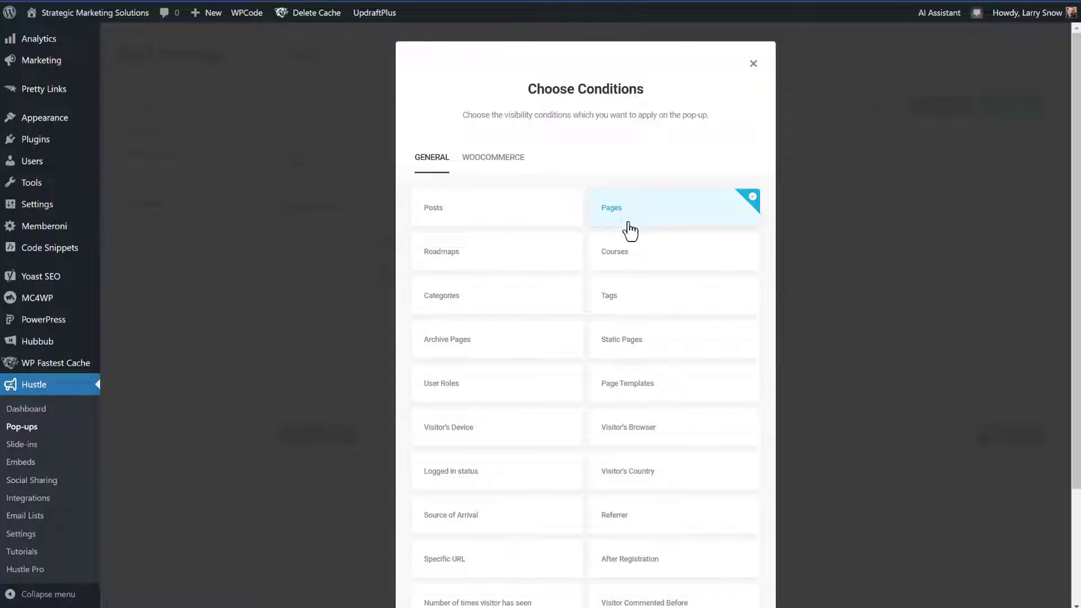
scroll(664, 394, down, 3)
click(721, 567)
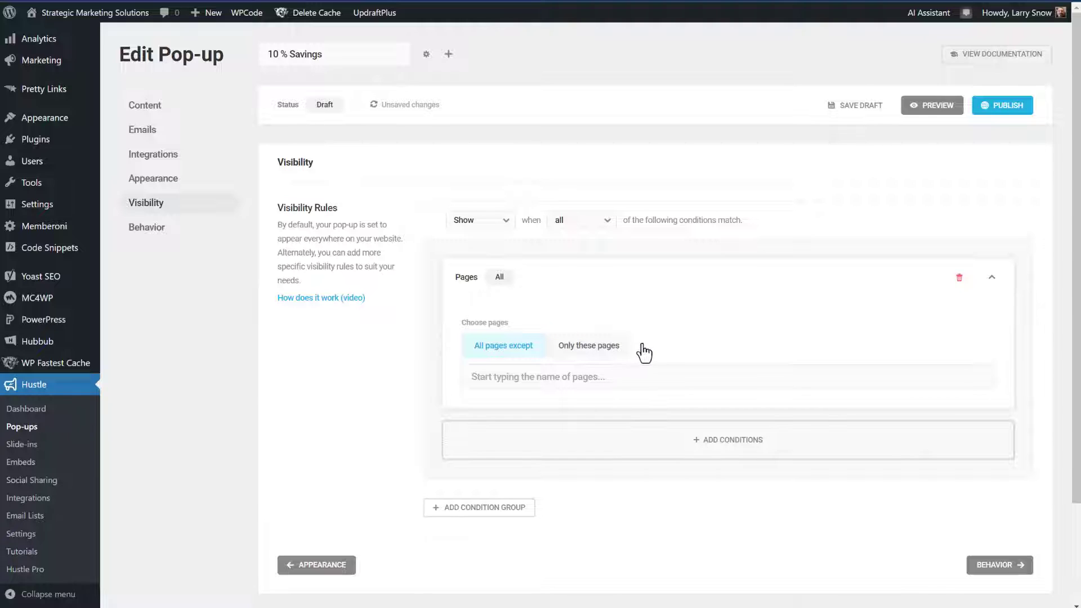
click(595, 347)
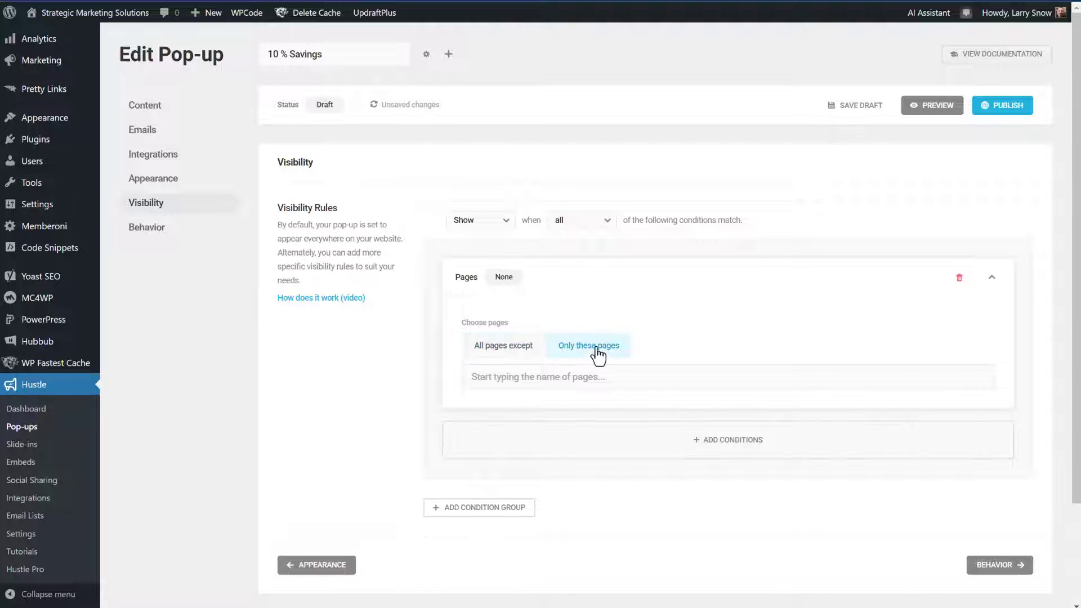
click(578, 377)
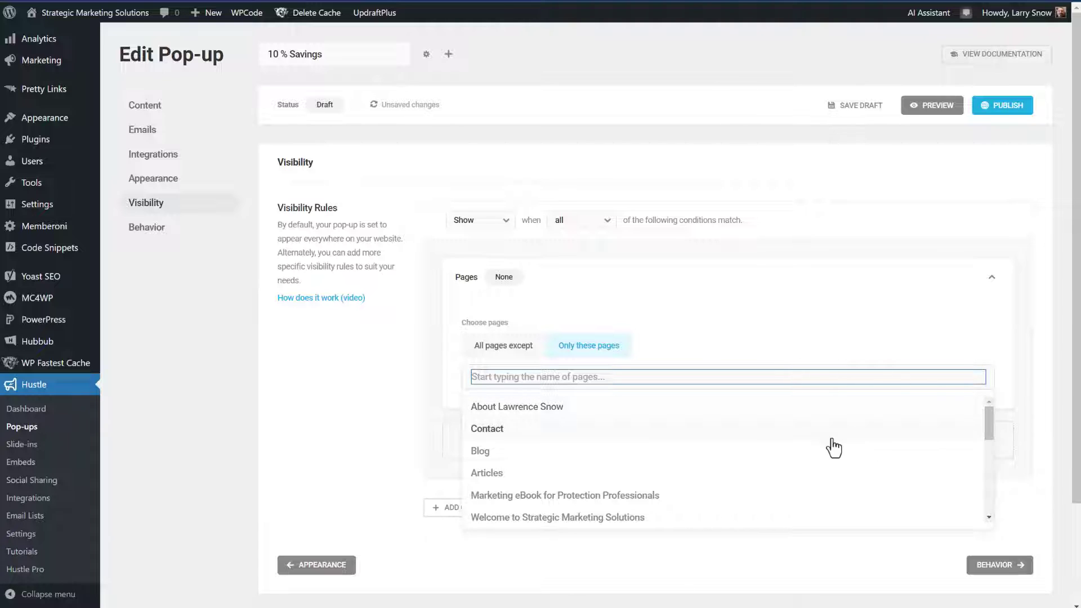
click(787, 439)
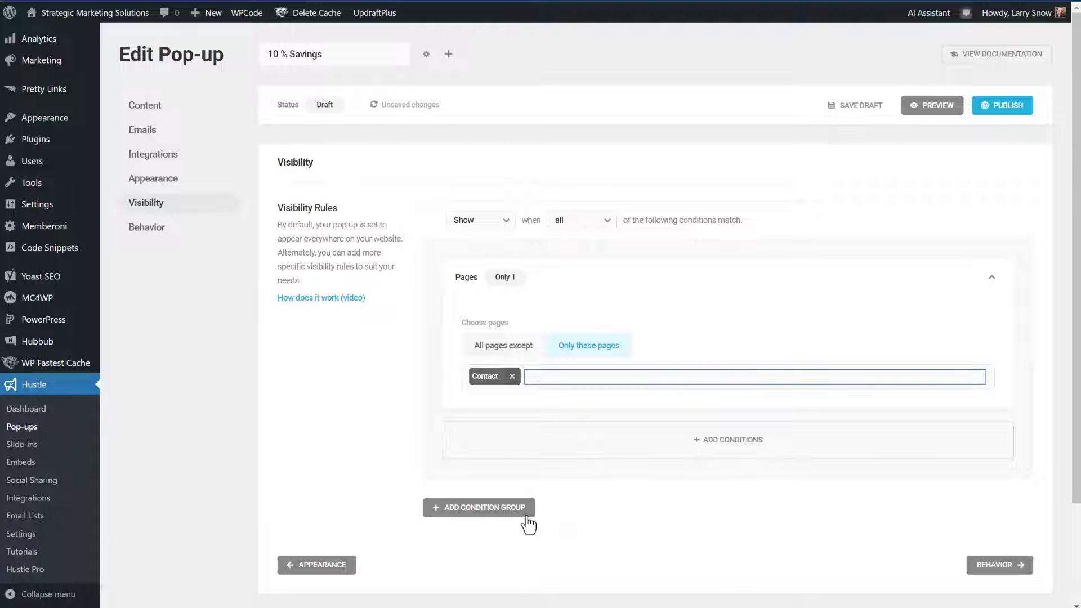
In the Behavior step, open the Set Schedule settings and cancel without scheduling
click(707, 512)
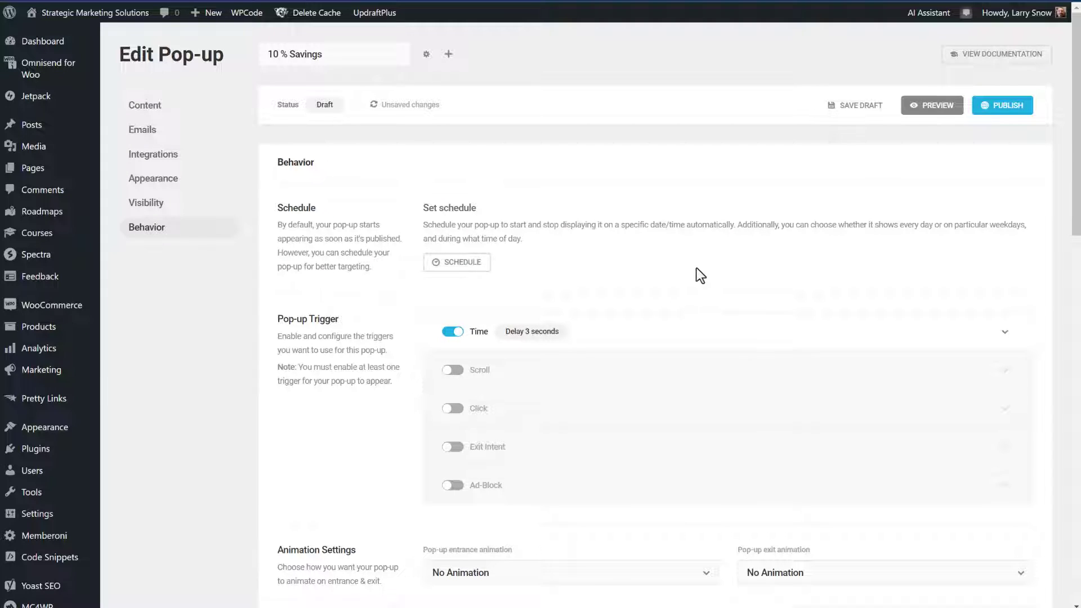
click(475, 263)
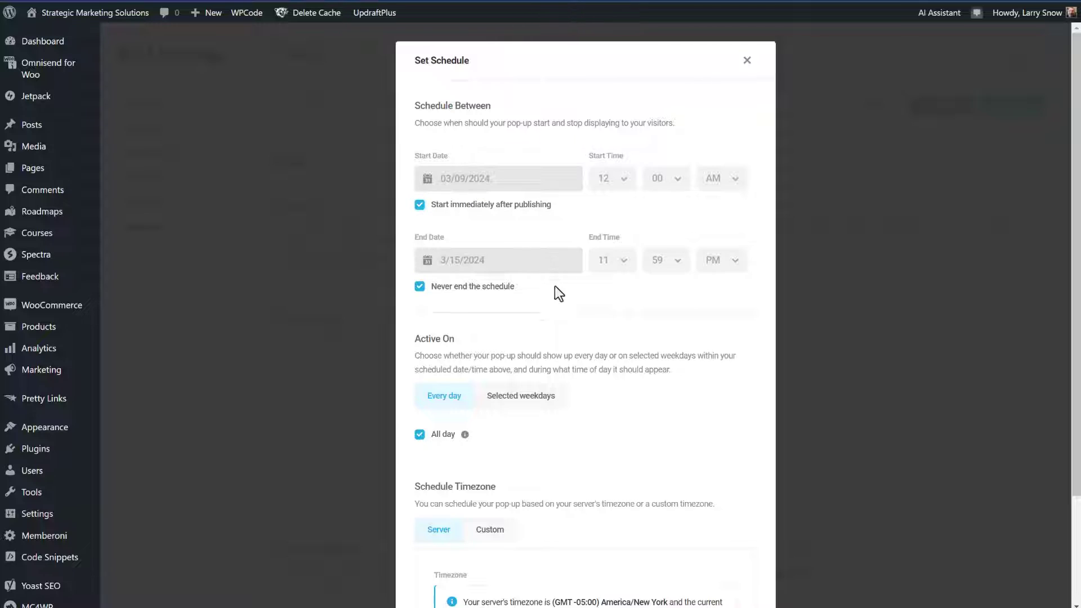
scroll(627, 322, down, 1)
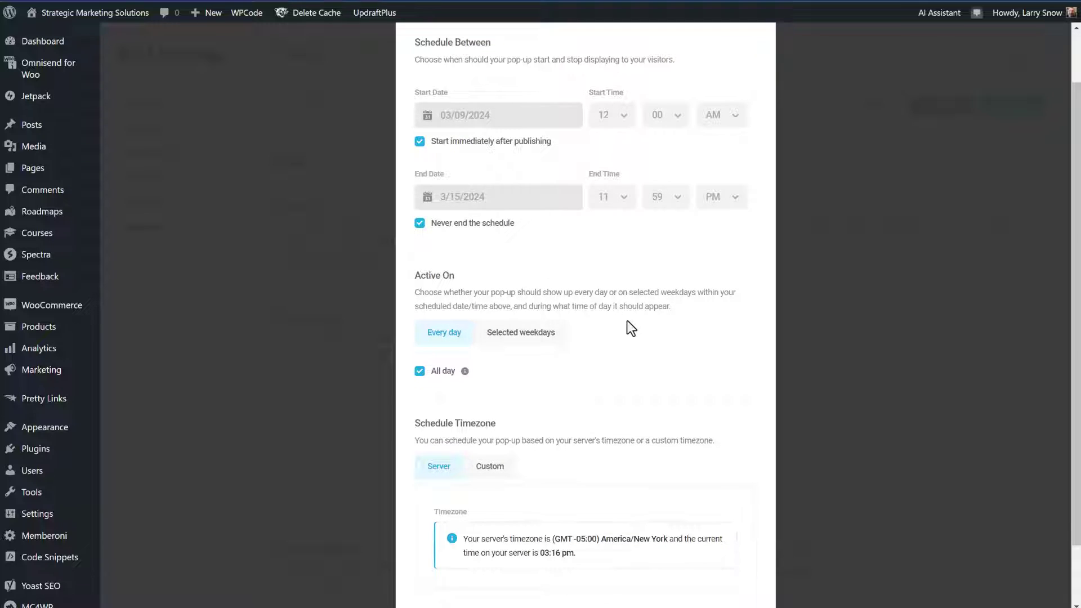
scroll(627, 320, up, 1)
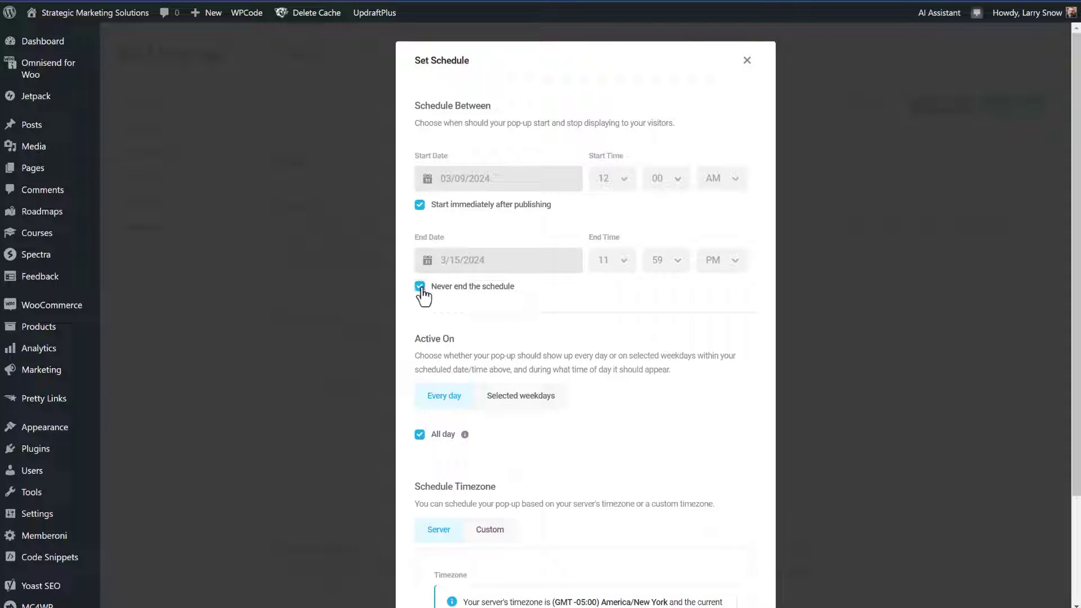
scroll(614, 340, down, 2)
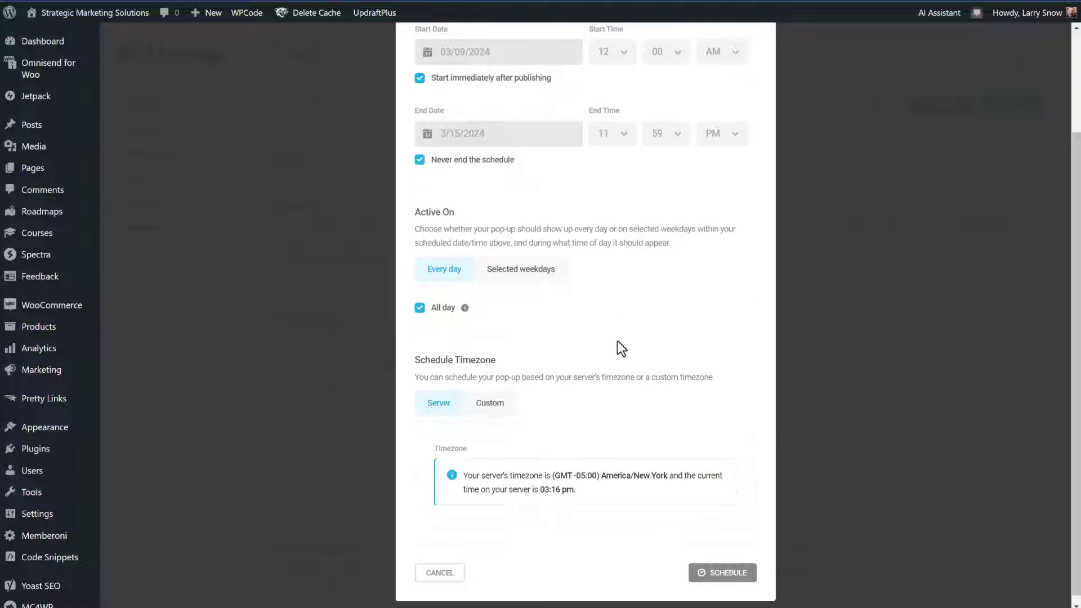
scroll(616, 341, down, 1)
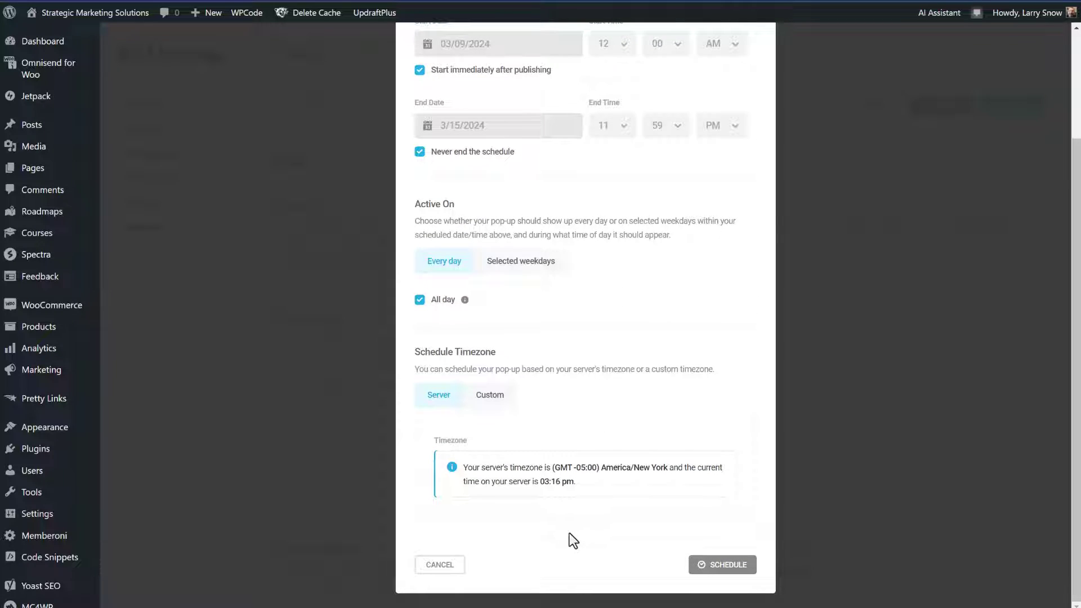
click(434, 565)
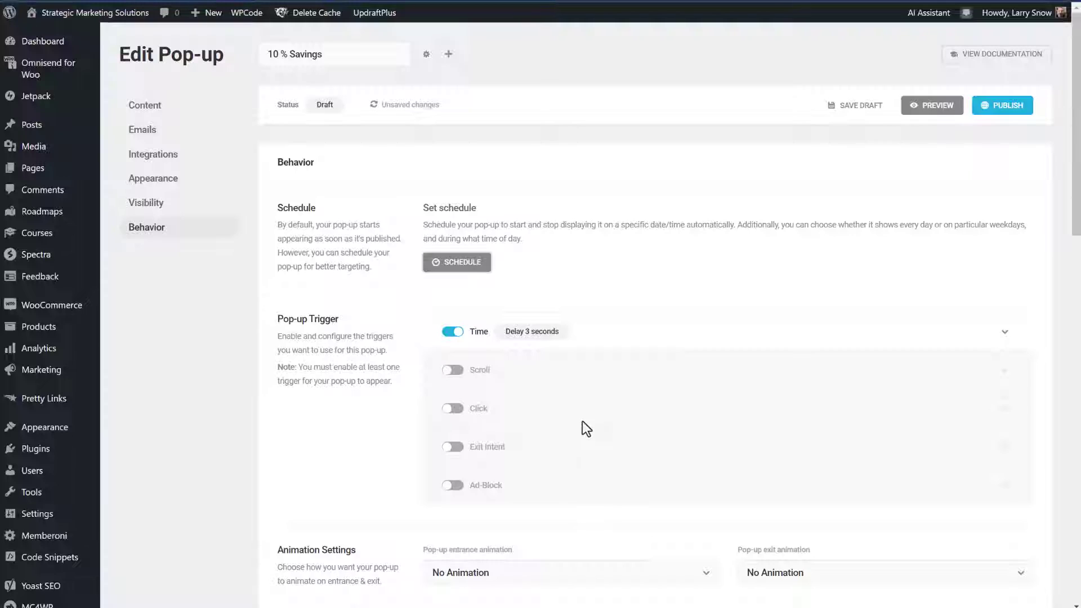
Change the Time trigger delay from 3 to 5 seconds
scroll(599, 425, down, 2)
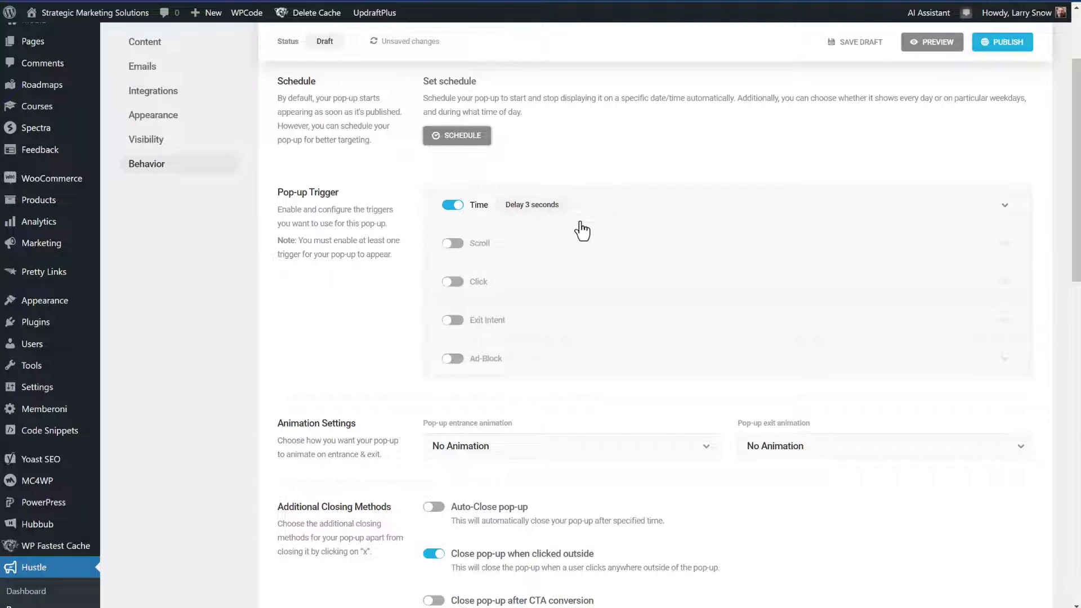
click(608, 212)
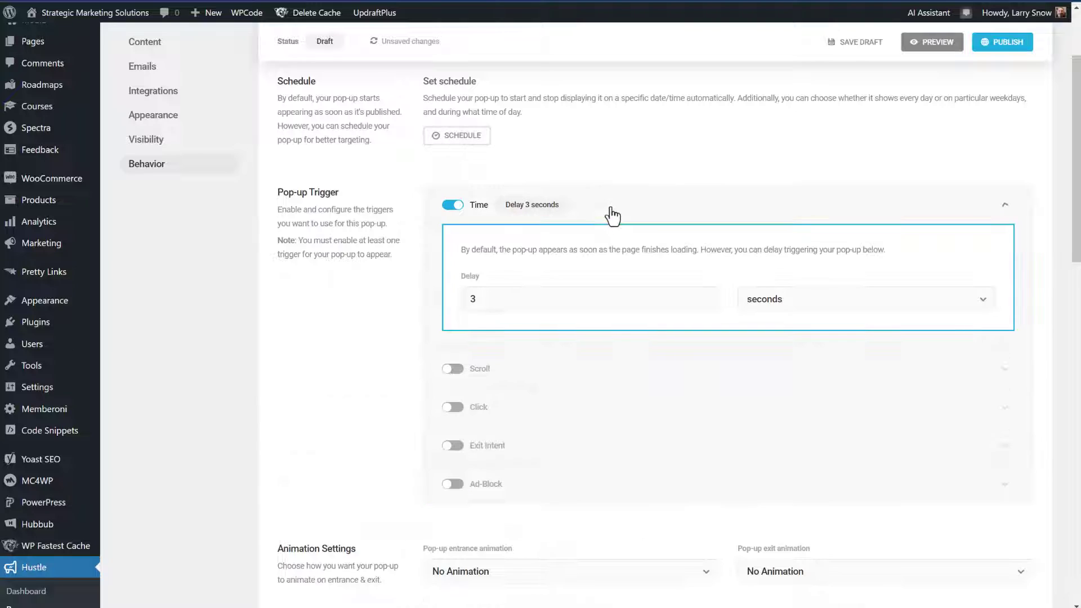
drag(543, 294, 453, 304)
text(5)
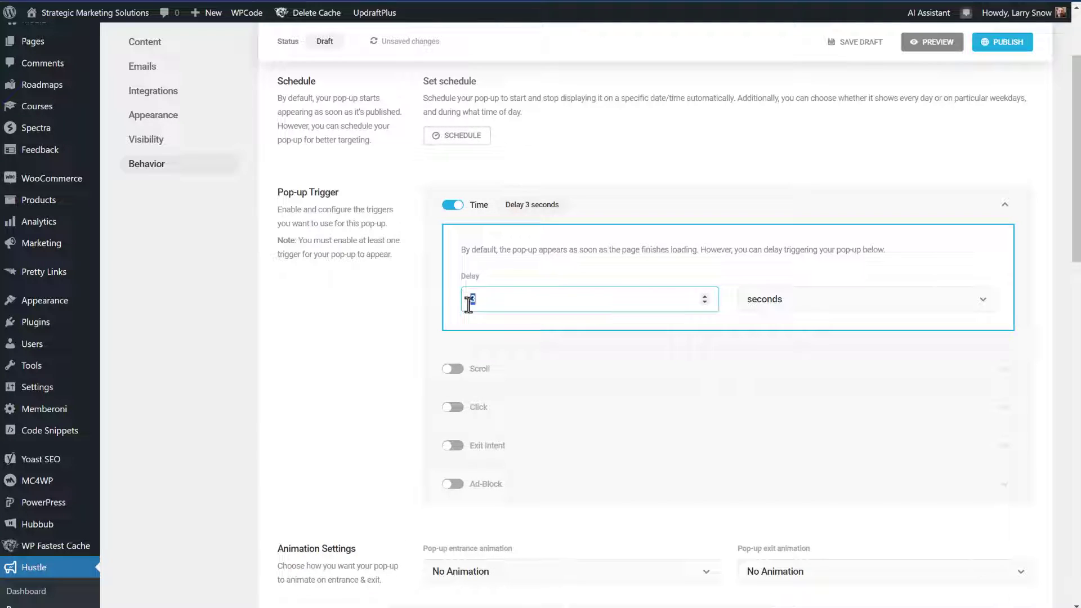
click(541, 285)
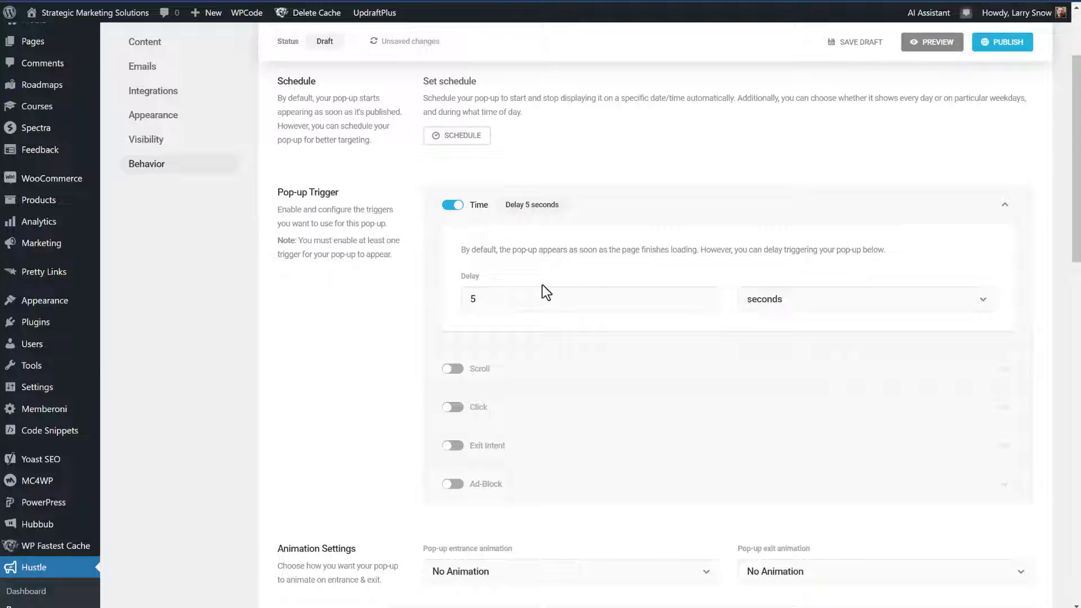
Set the entrance animation to Bounce In and the exit animation to Bounce Out
scroll(773, 342, down, 5)
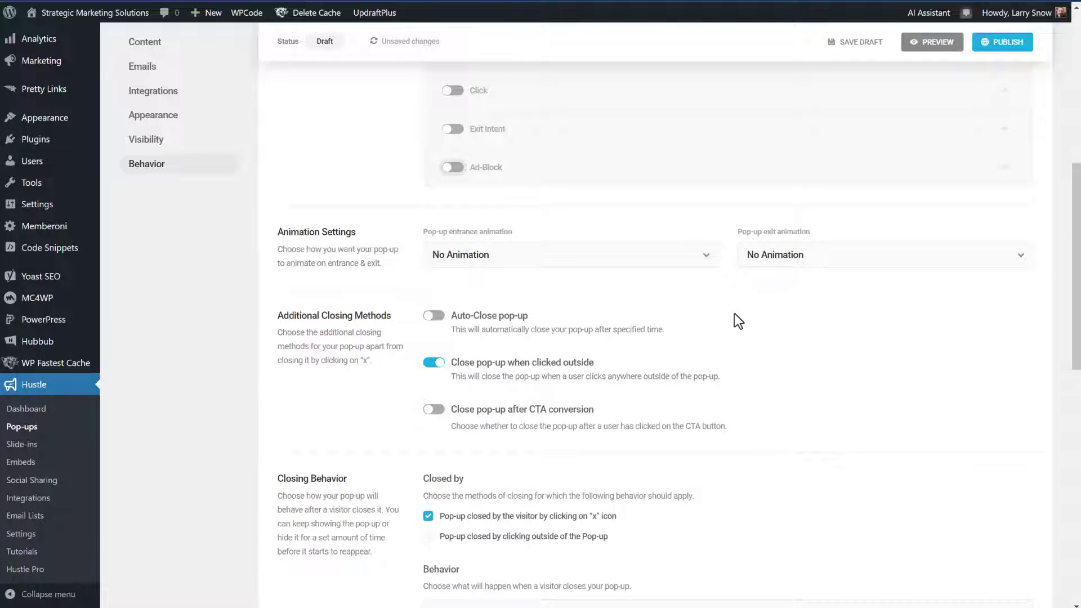
click(703, 265)
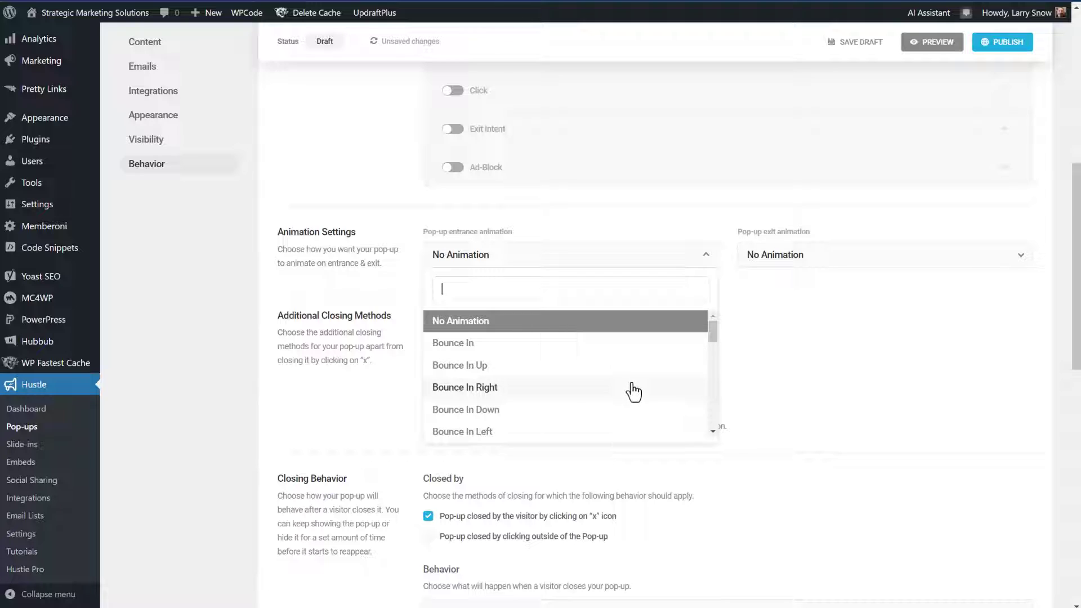
click(948, 312)
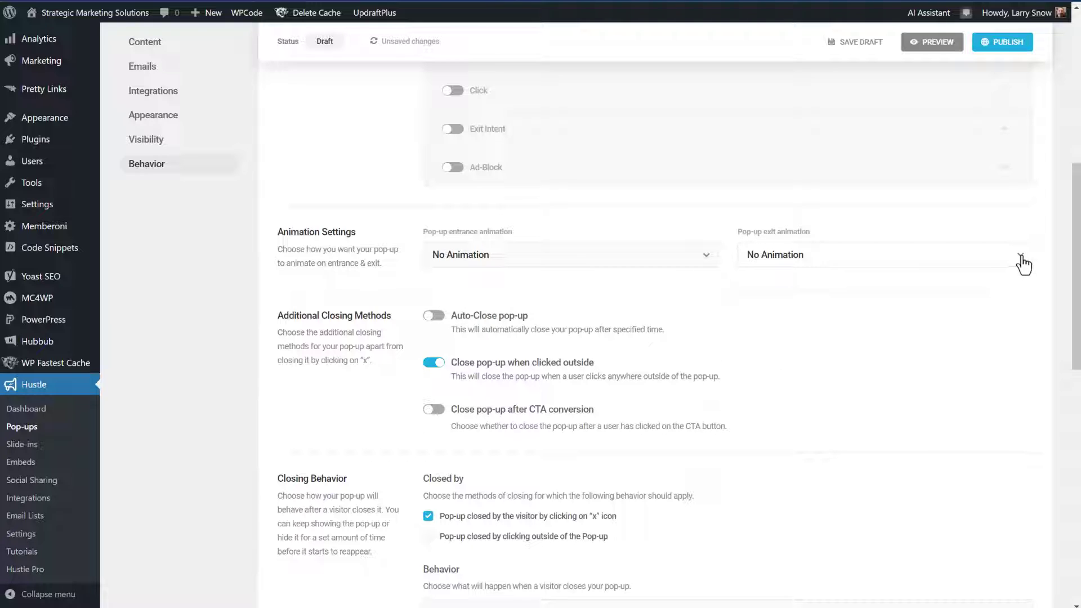
click(1021, 260)
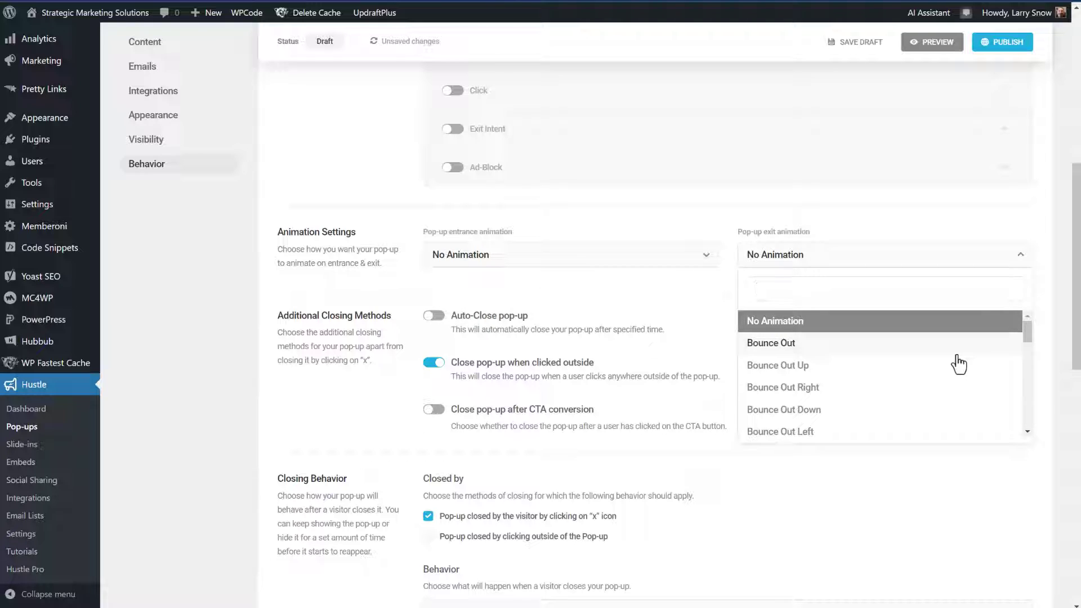
scroll(923, 360, down, 2)
click(706, 255)
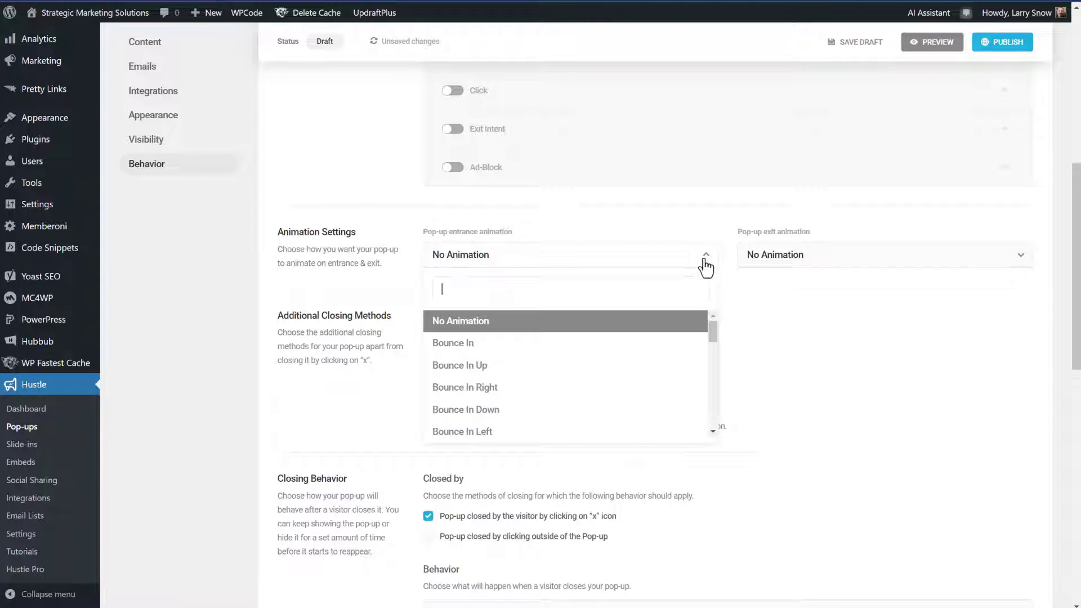
click(619, 344)
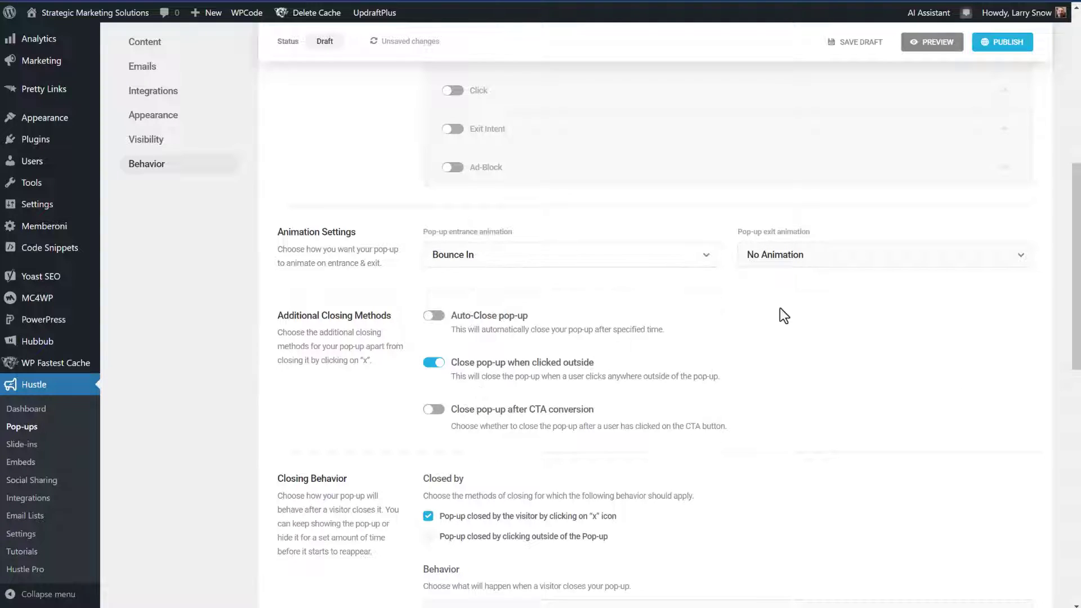
click(897, 260)
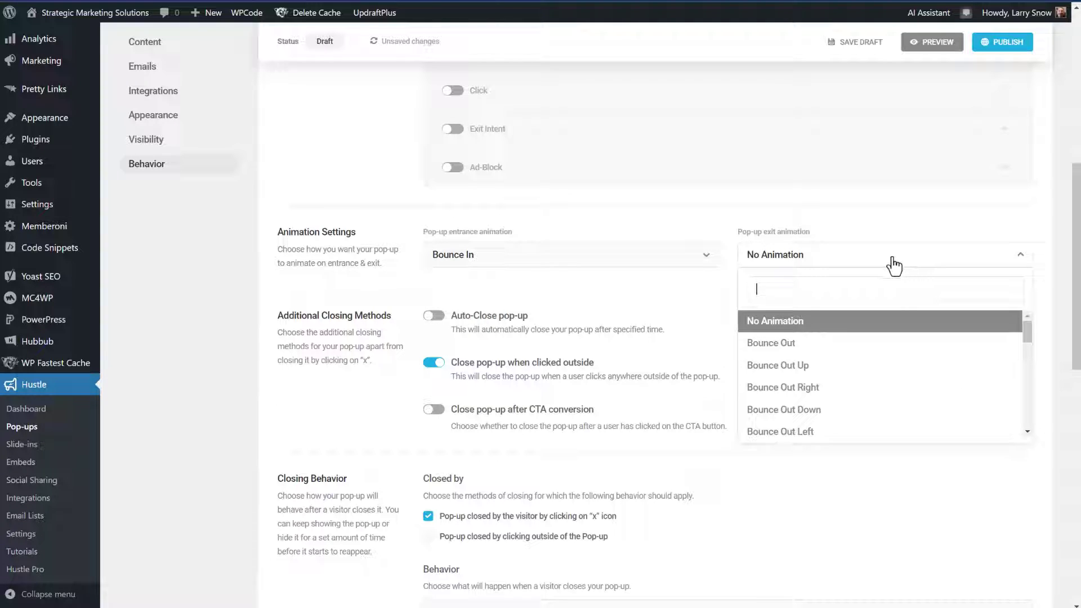
click(858, 346)
Publish the 10 % Savings pop-up
scroll(833, 351, down, 1)
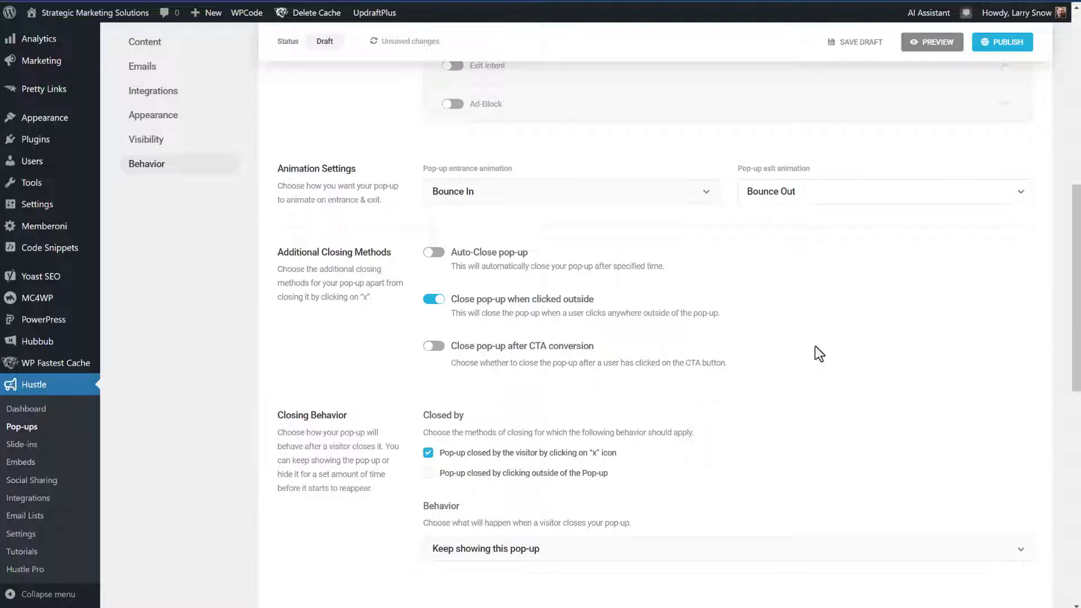
scroll(599, 270, down, 7)
scroll(617, 470, up, 5)
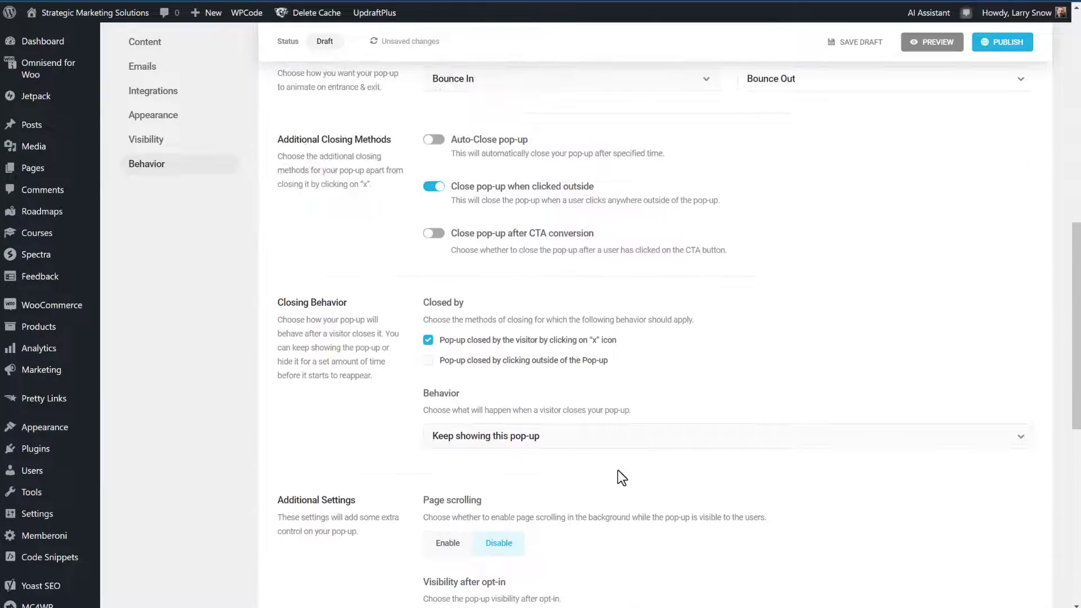
scroll(617, 471, down, 7)
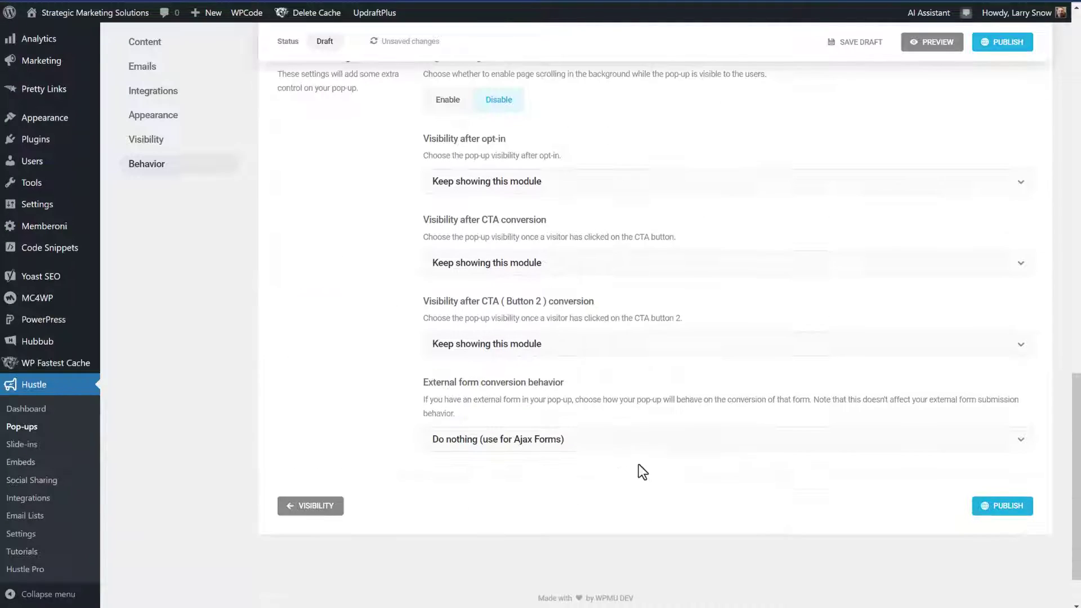
click(1011, 509)
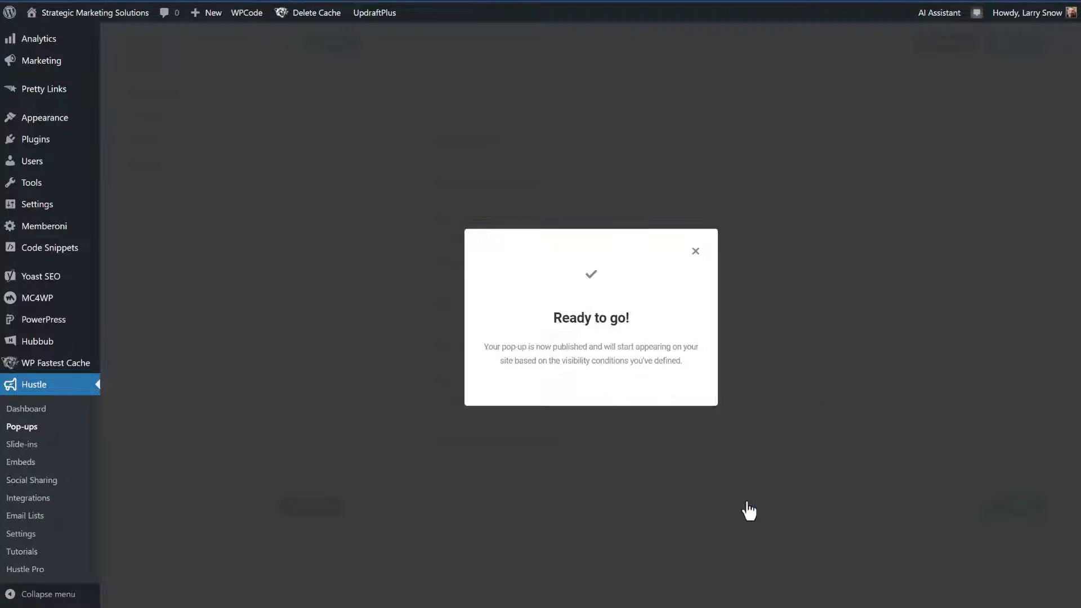
Submit a name and e-mail in the Contact page pop-up to get the SPRING10 code
click(695, 251)
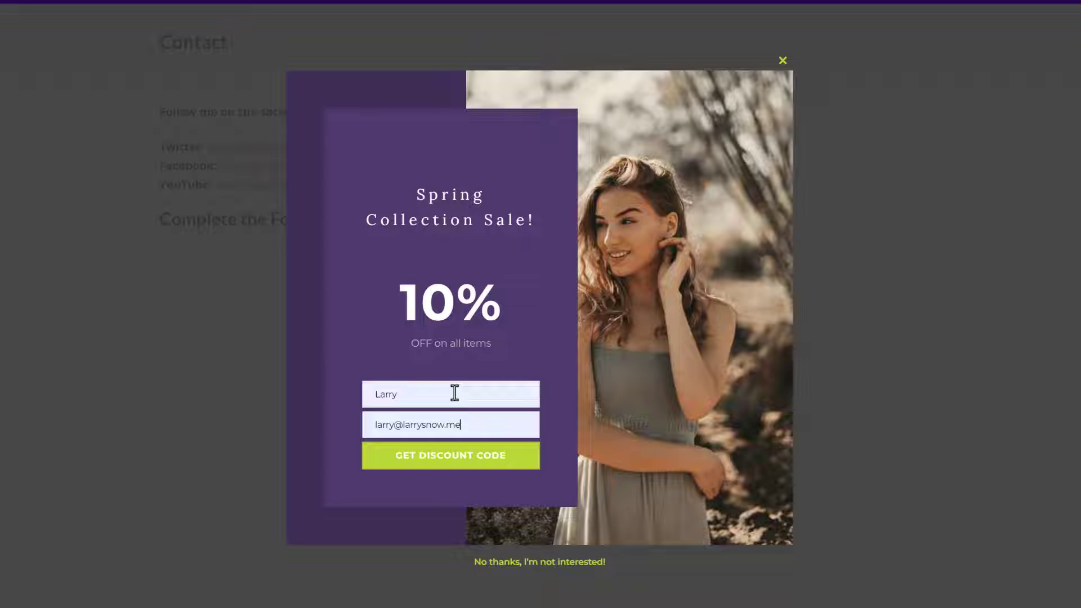
click(469, 456)
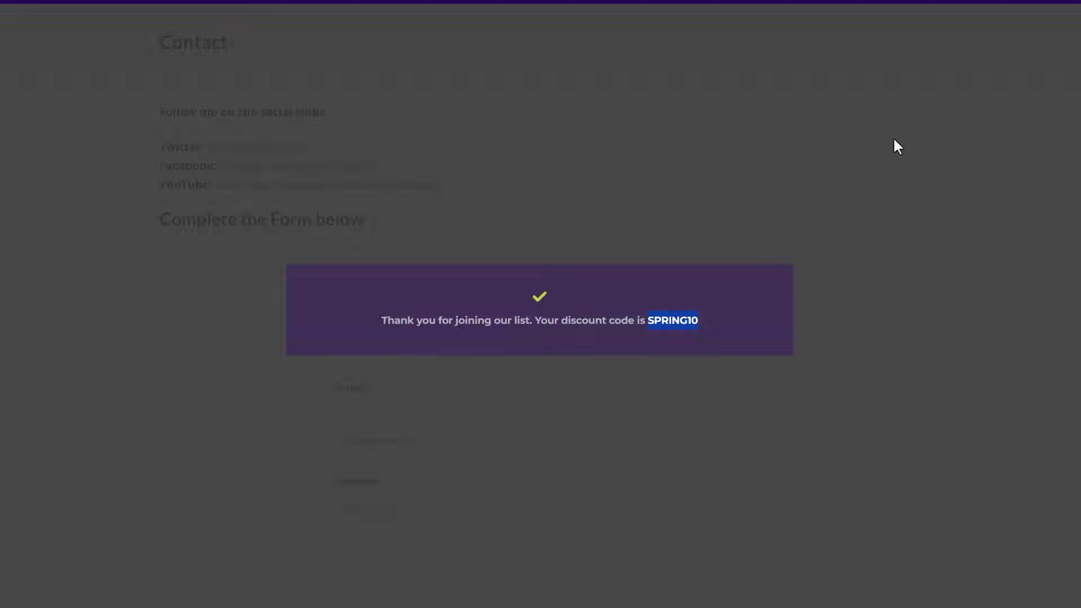
click(844, 128)
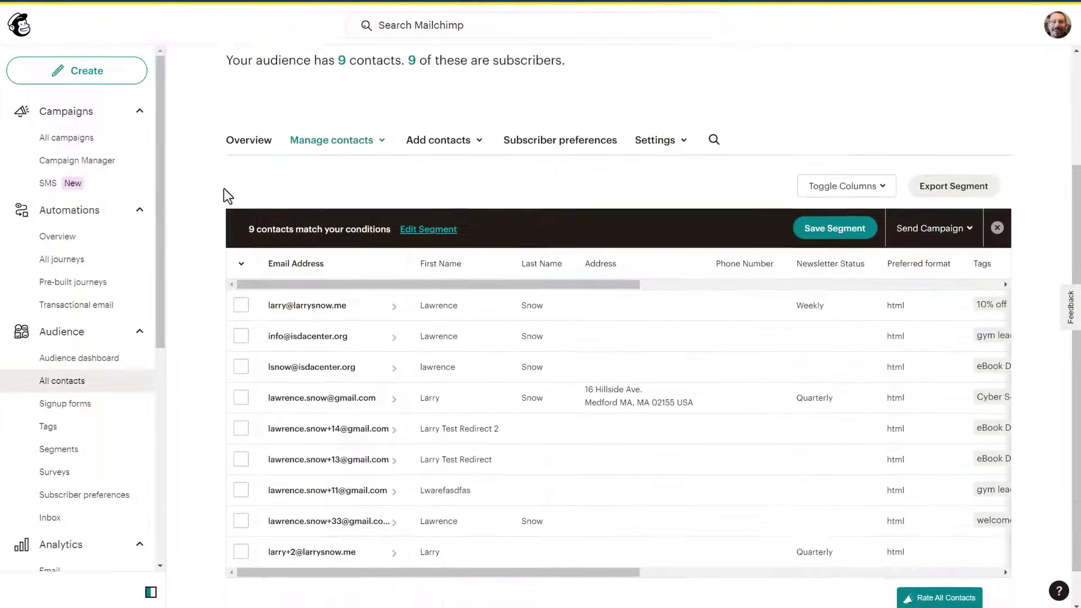
Select the newest contact and scroll right to see its '10% off' tag
scroll(202, 194, down, 1)
click(242, 269)
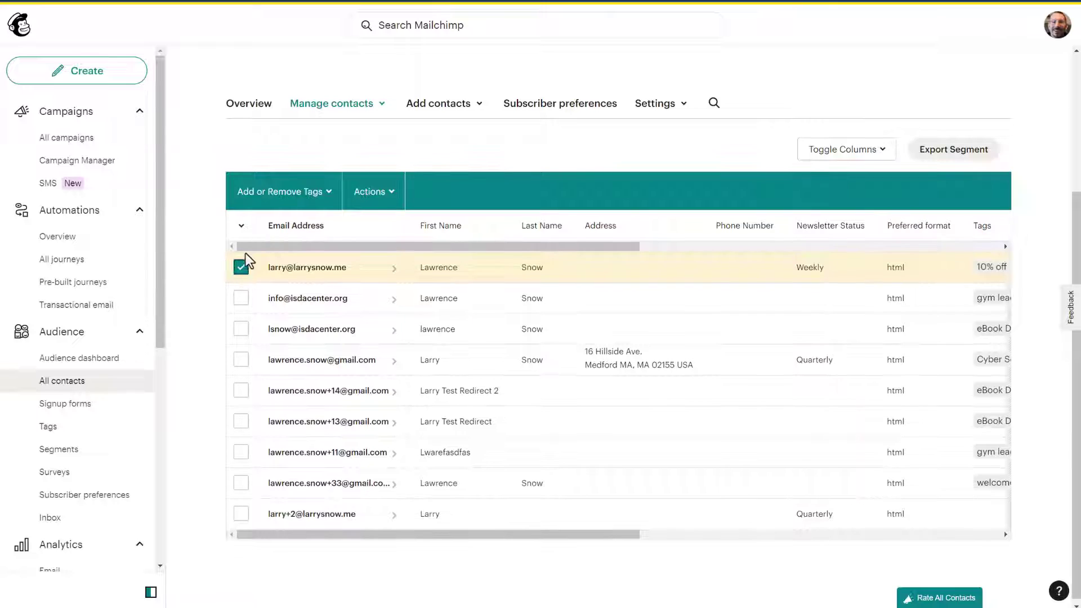
drag(267, 246, 471, 245)
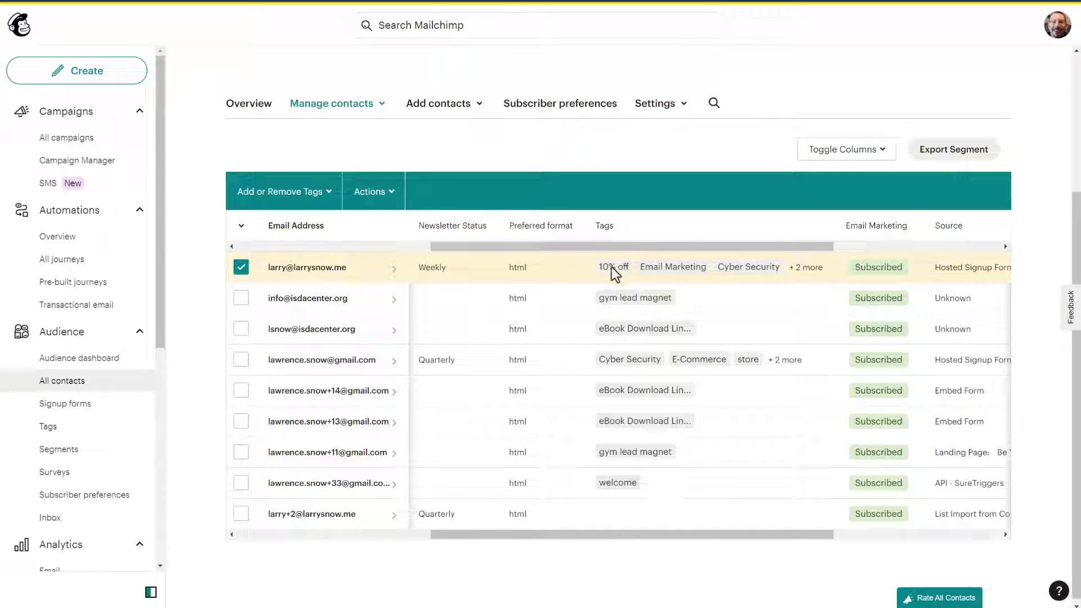